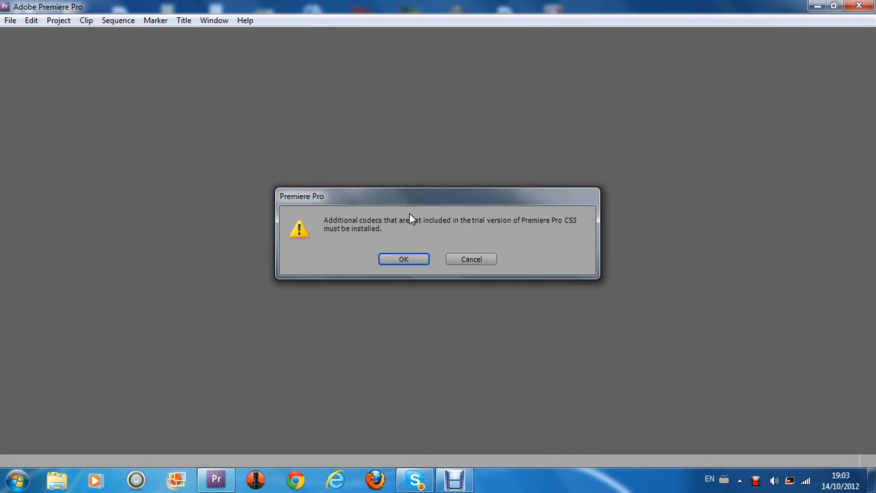
Decline the additional codec installation and start a new project using custom settings
left_click(478, 260)
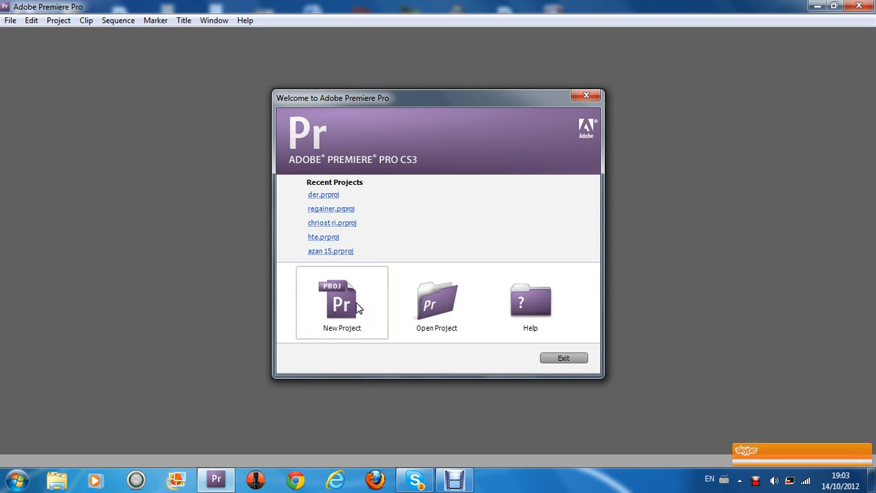
left_click(356, 302)
left_click(298, 85)
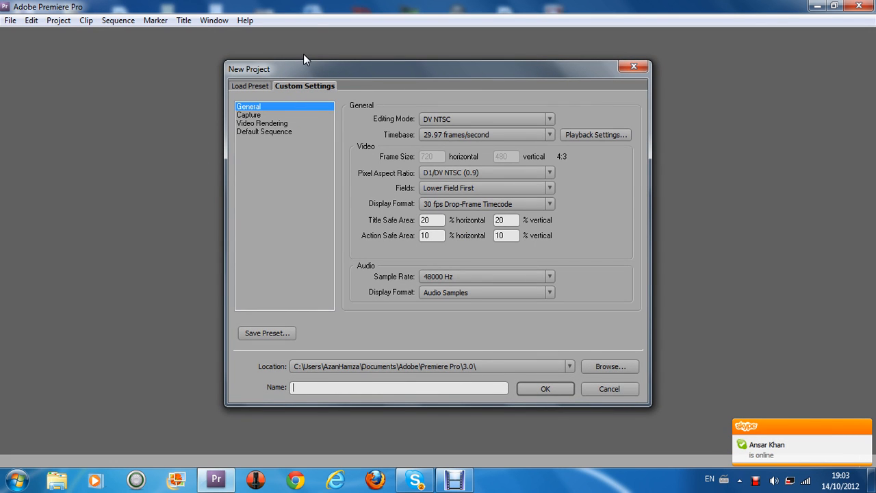
left_click_drag(313, 72, 280, 86)
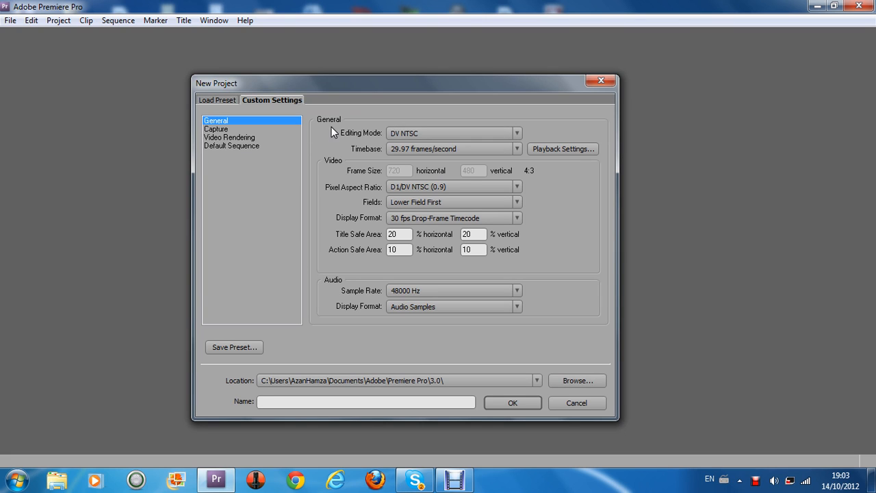
Set the new project's editing mode to Desktop and its timebase to 30.00 frames/second
left_click(517, 135)
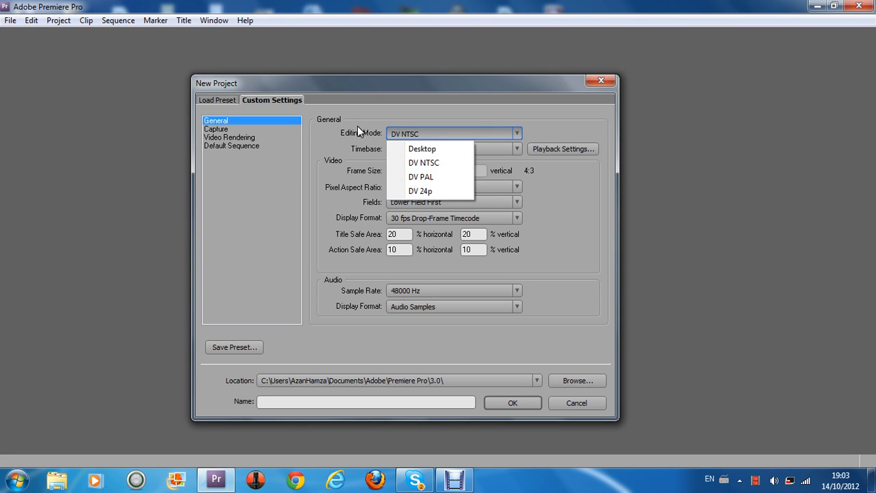
left_click(420, 149)
left_click(515, 150)
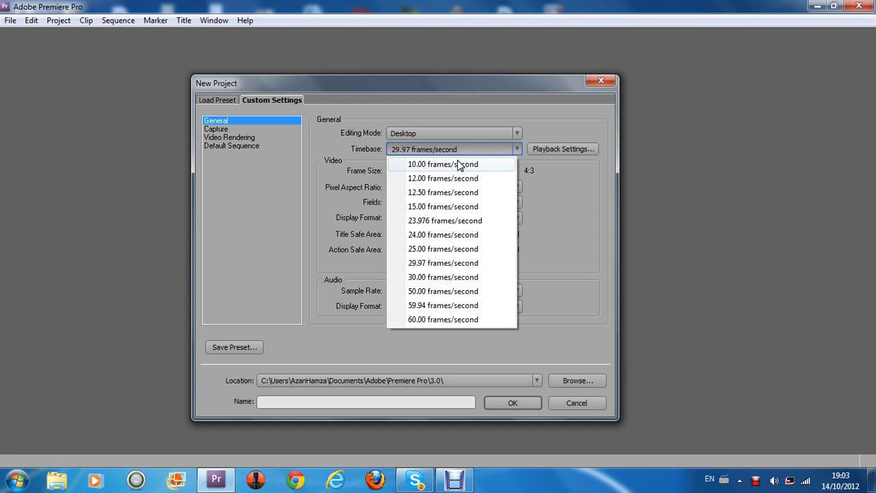
left_click(424, 278)
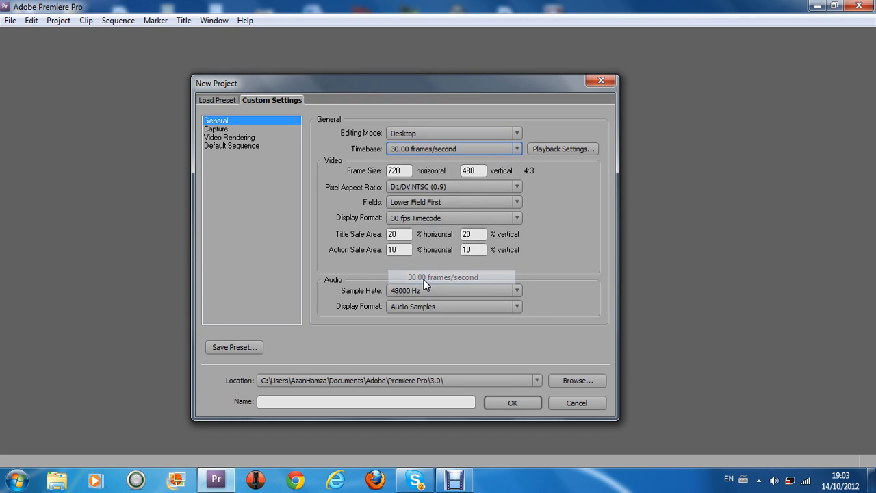
Set the pixel aspect ratio to Square Pixels (1.0) and the fields to No Fields (Progressive Scan)
left_click(517, 188)
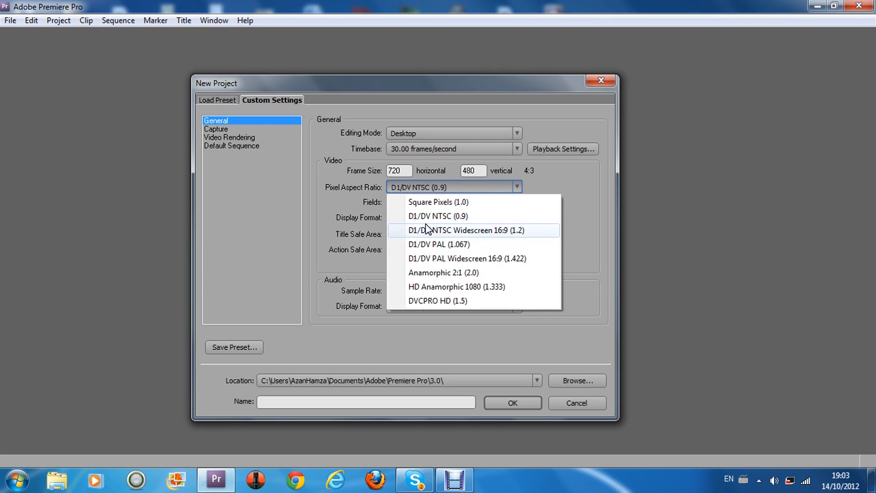
left_click(437, 204)
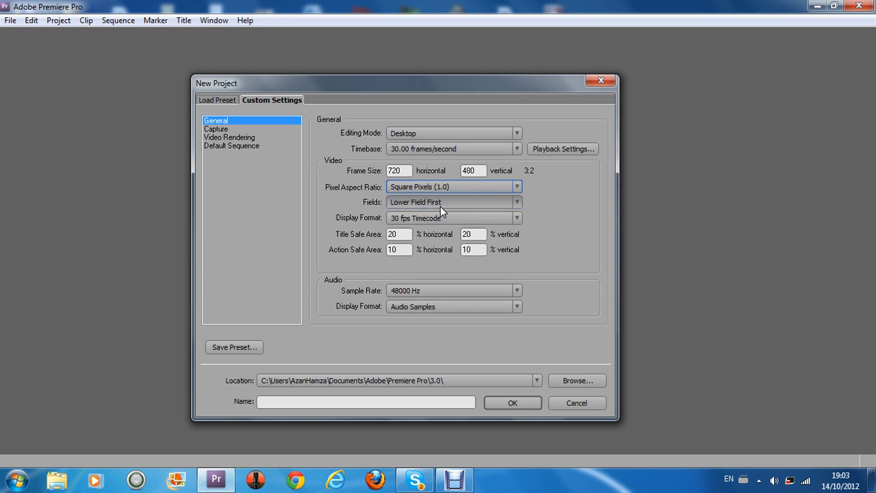
left_click(514, 202)
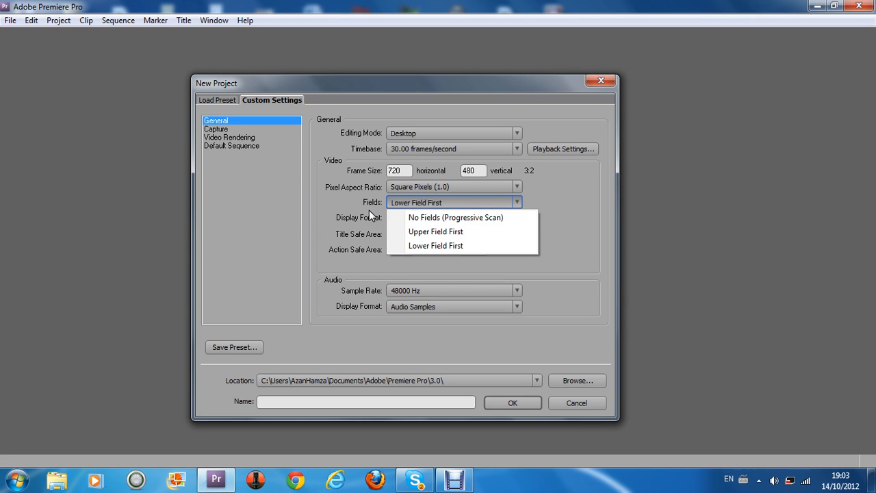
left_click(413, 217)
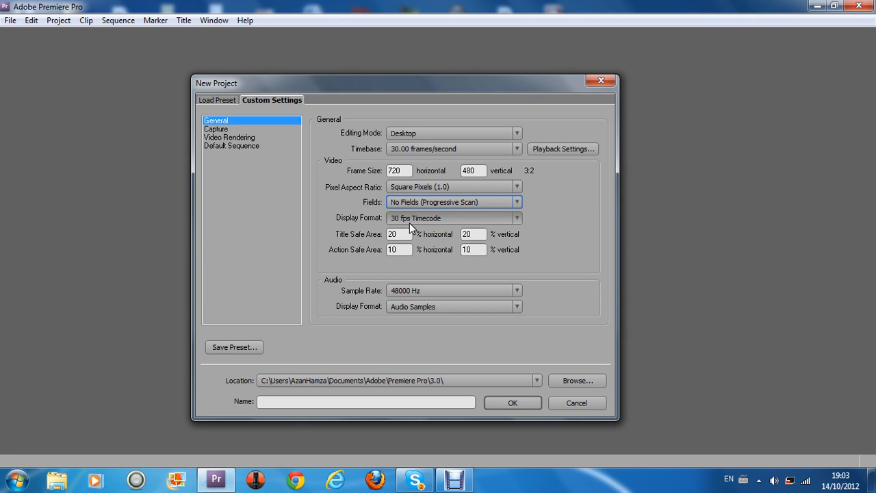
Set the audio sample rate to 44100 Hz and create the project under the name "try 234", without overwriting the existing "try" project
left_click(516, 293)
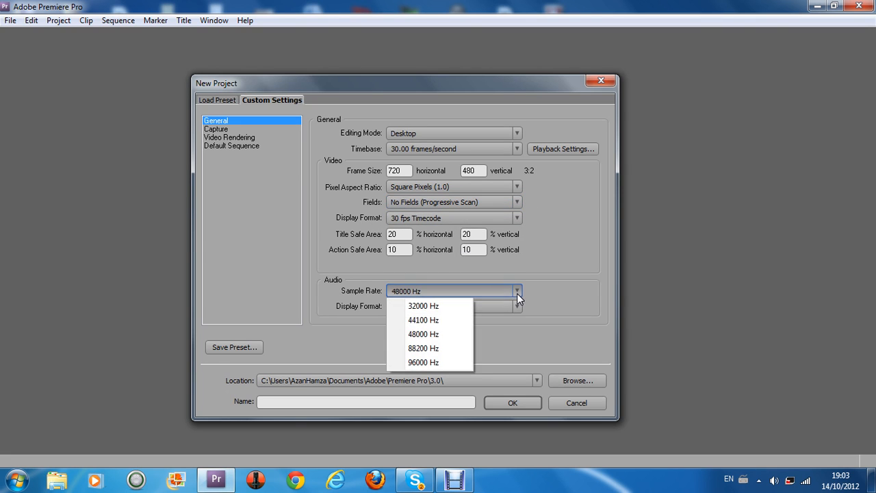
left_click(403, 320)
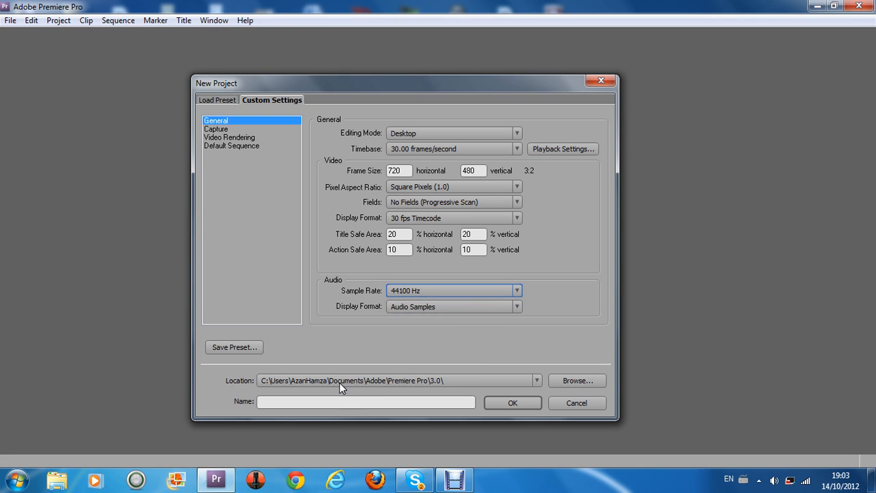
left_click(376, 399)
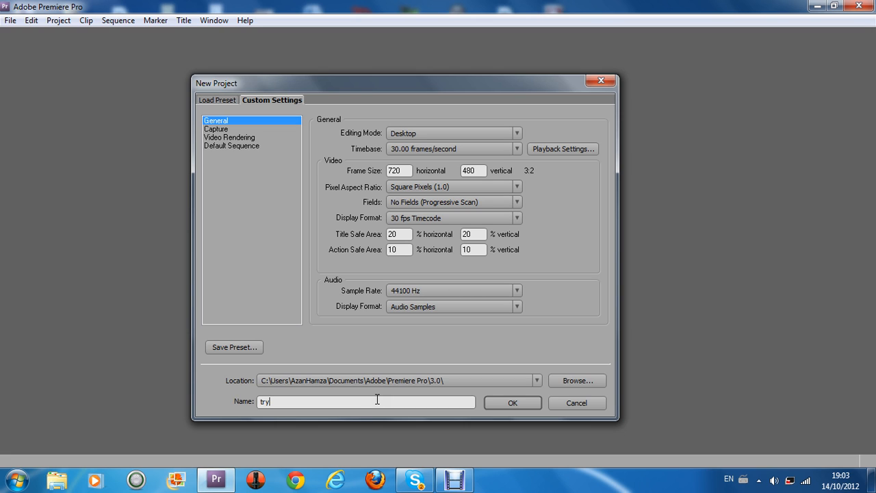
left_click(510, 402)
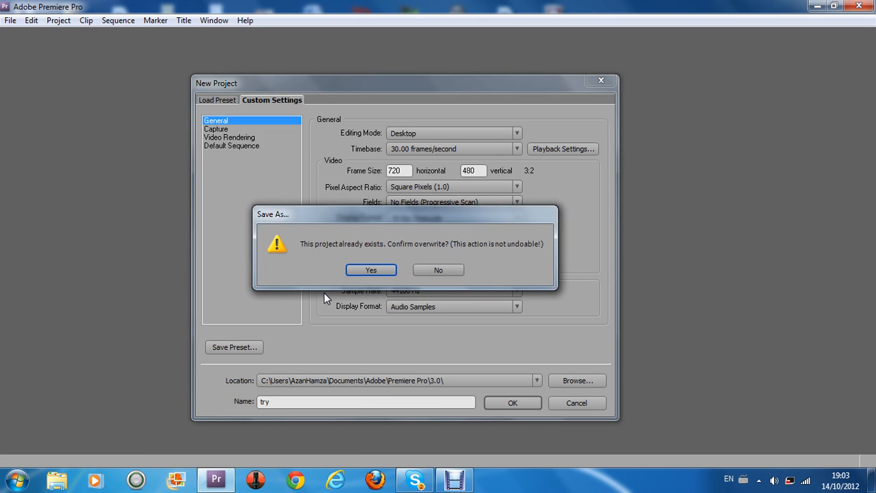
left_click(424, 270)
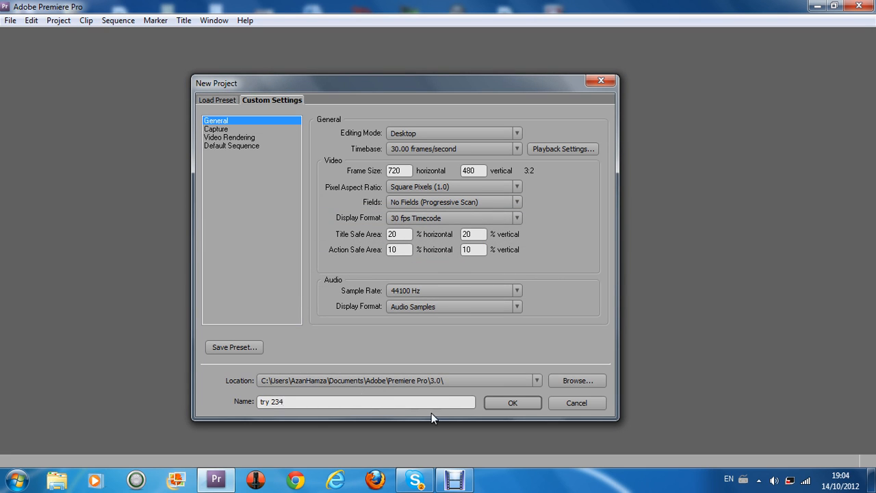
left_click(498, 403)
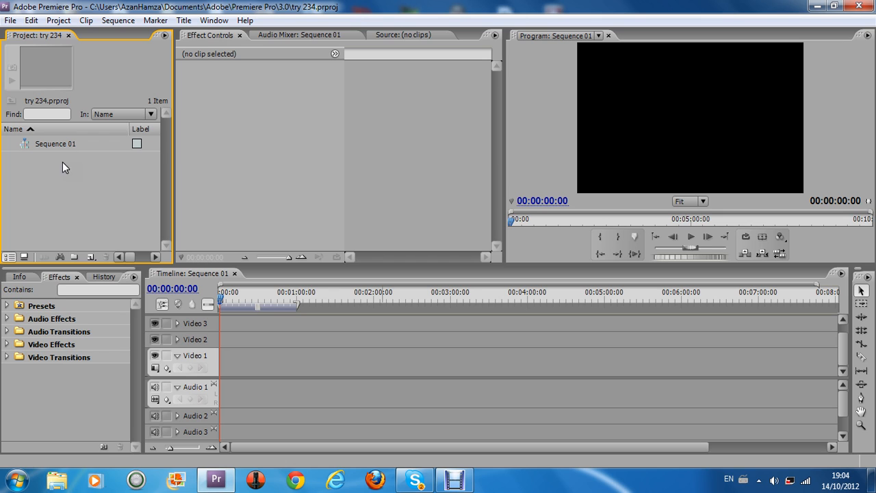
Create a new title item named "get" in the project
right_click(99, 205)
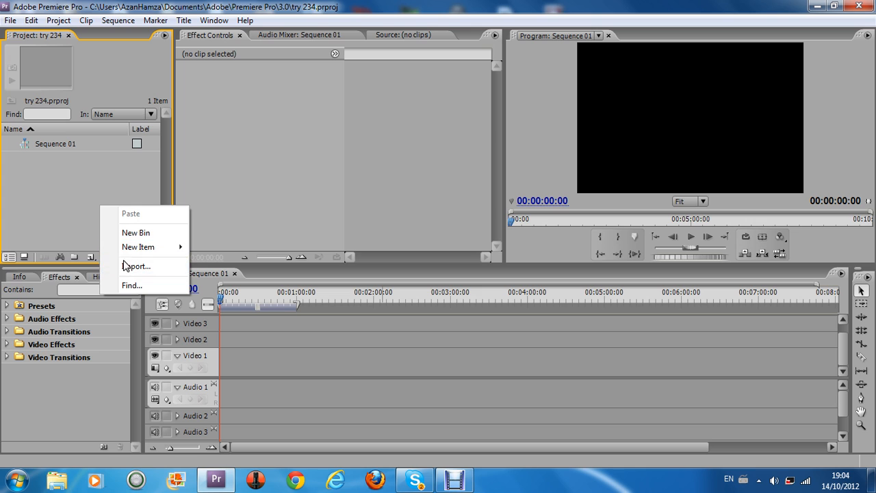
mouse_move(131, 249)
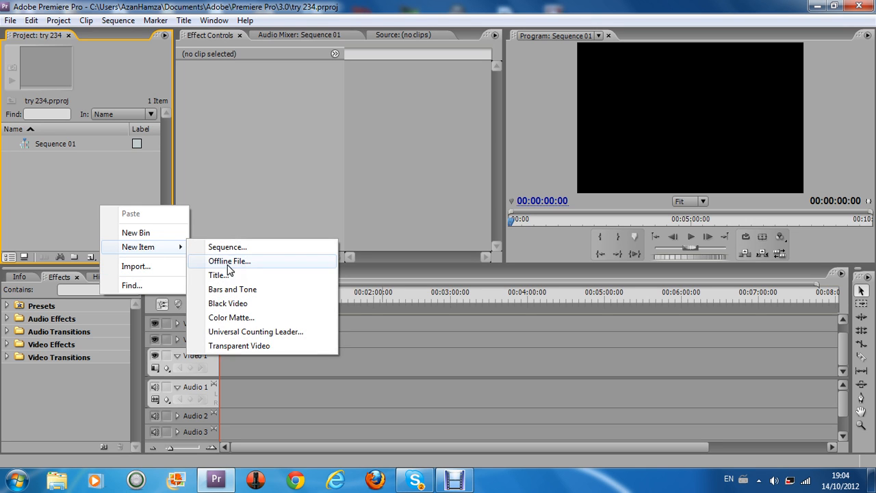
left_click(230, 275)
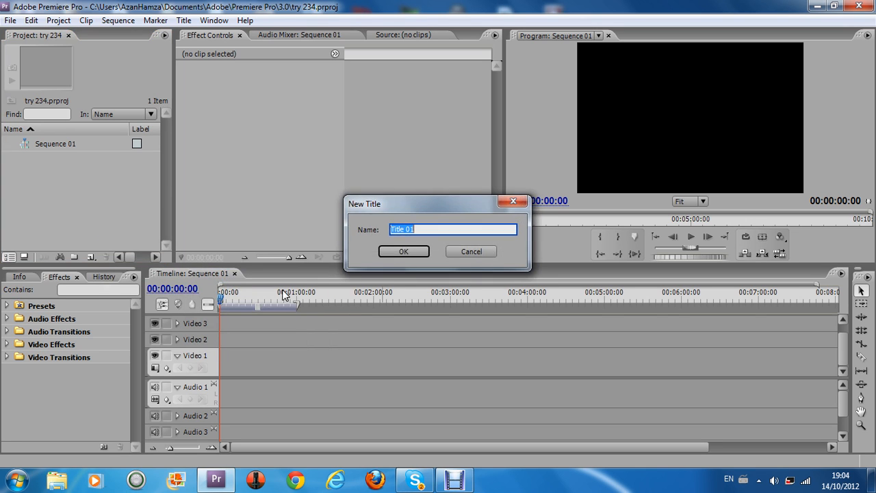
type("get")
left_click(414, 251)
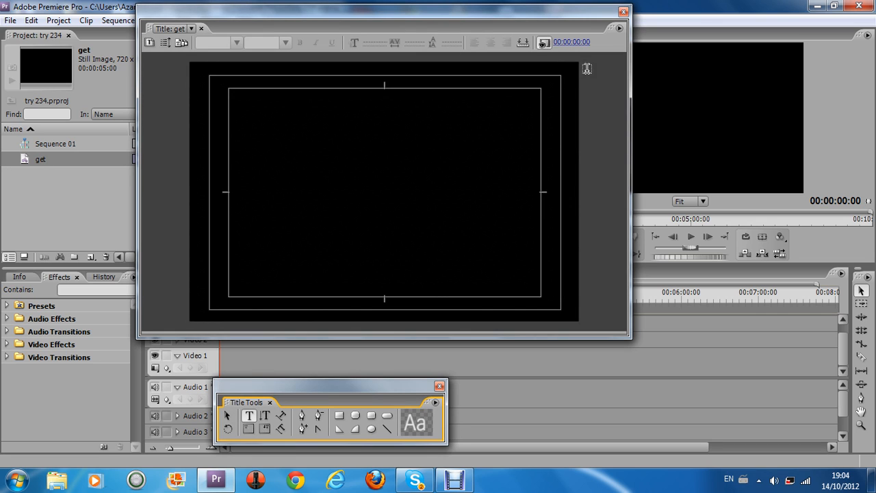
Show the title's properties and place their window beside the title canvas
left_click(620, 29)
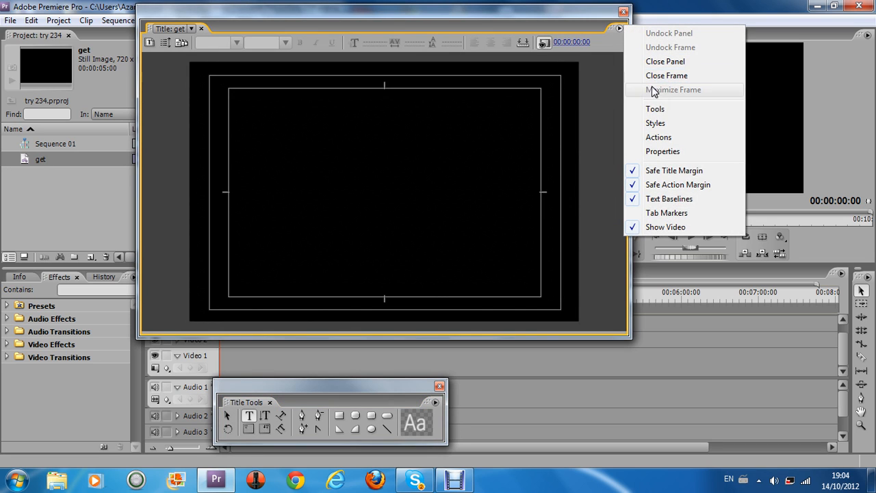
left_click(657, 152)
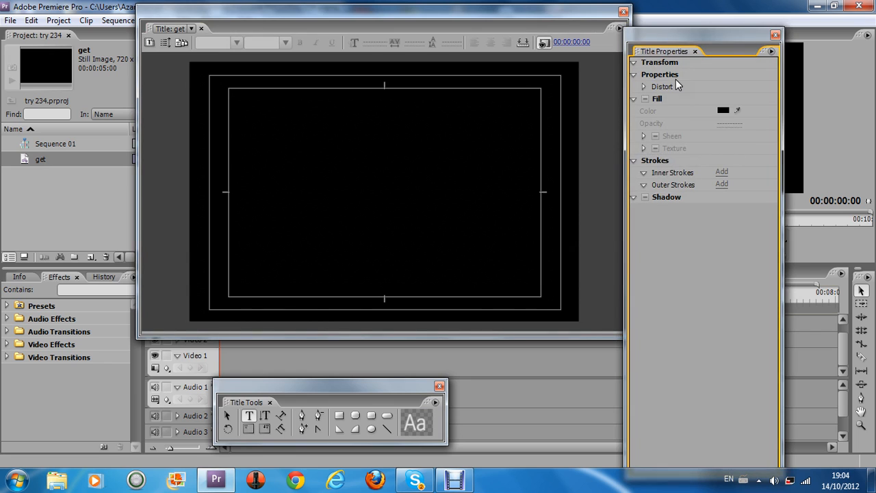
left_click_drag(694, 29, 722, 25)
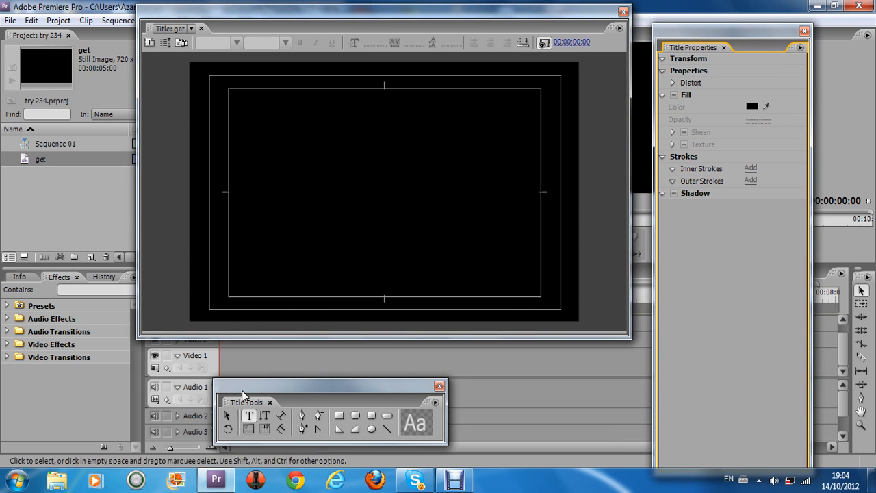
Add the text "FORZY" in the upper part of the title canvas and select it as an object
left_click(264, 148)
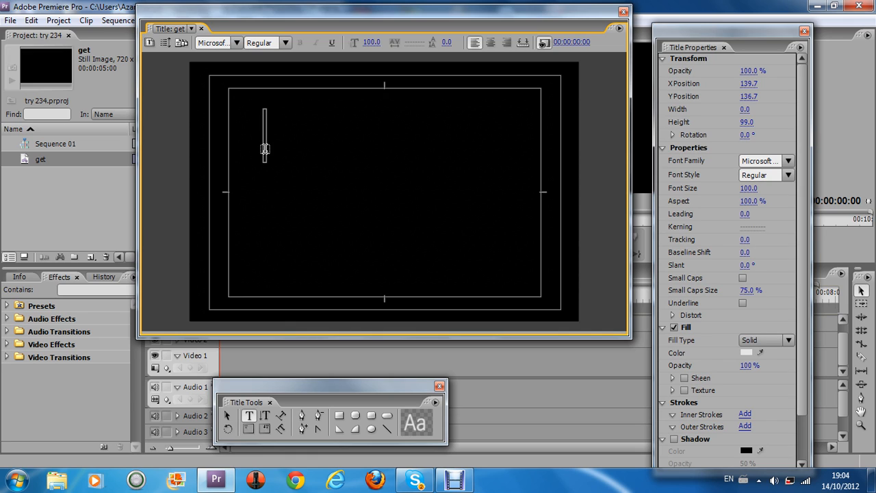
type("FOR")
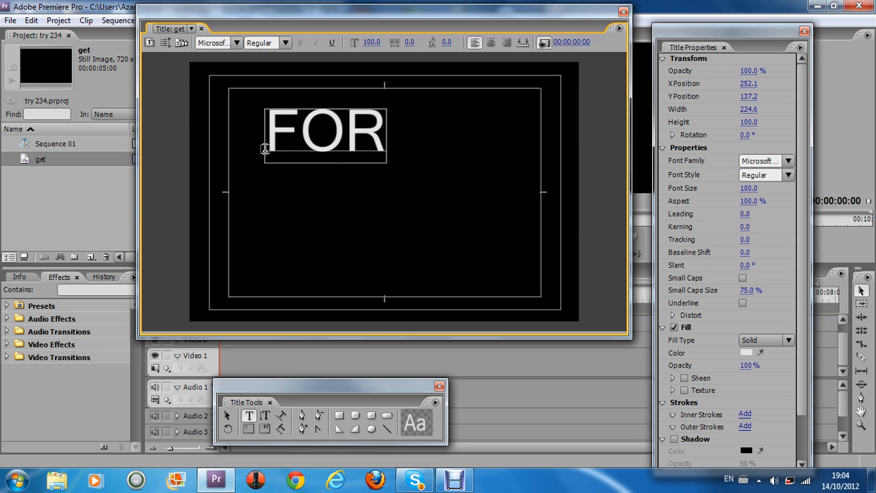
type("ZY")
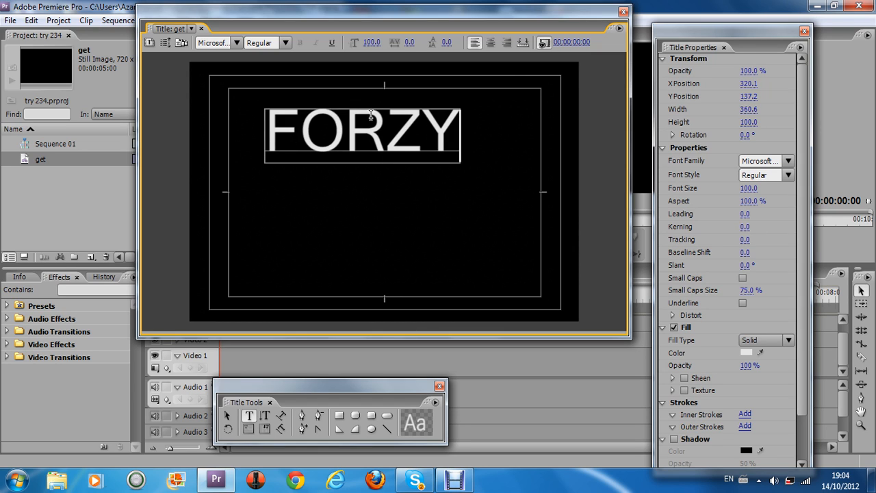
left_click(227, 417)
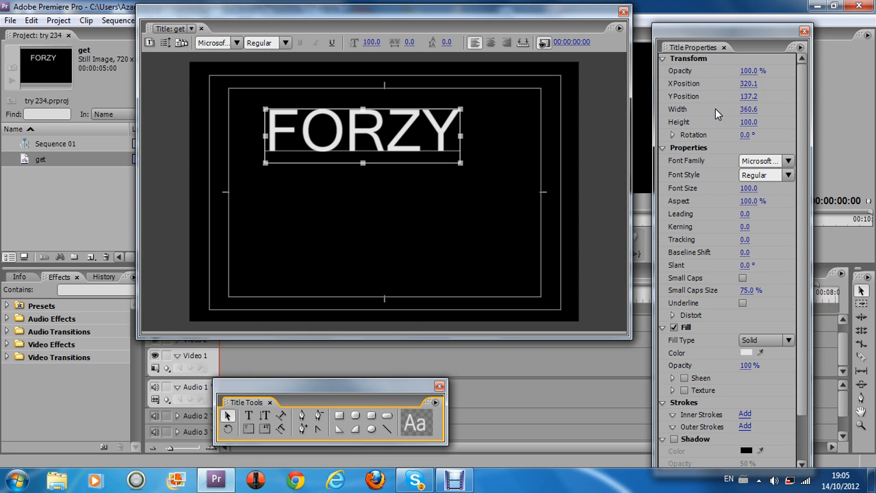
Set the FORZY text's opacity to 85%, and resize and reposition it to width 404.6 at X 357.0, Y 131.2
mouse_move(804, 118)
left_mouse_down()
mouse_move(805, 107)
mouse_move(801, 125)
mouse_move(808, 100)
left_mouse_up()
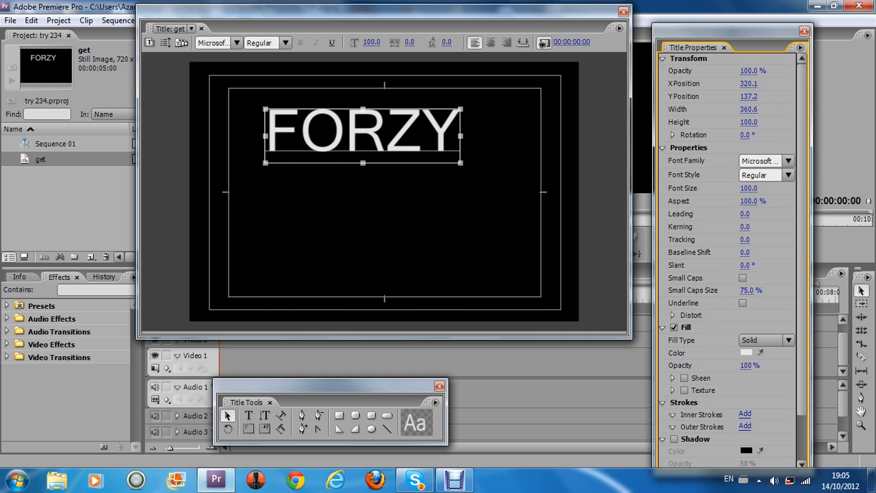
mouse_move(752, 70)
left_mouse_down()
mouse_move(684, 71)
mouse_move(742, 70)
left_mouse_up()
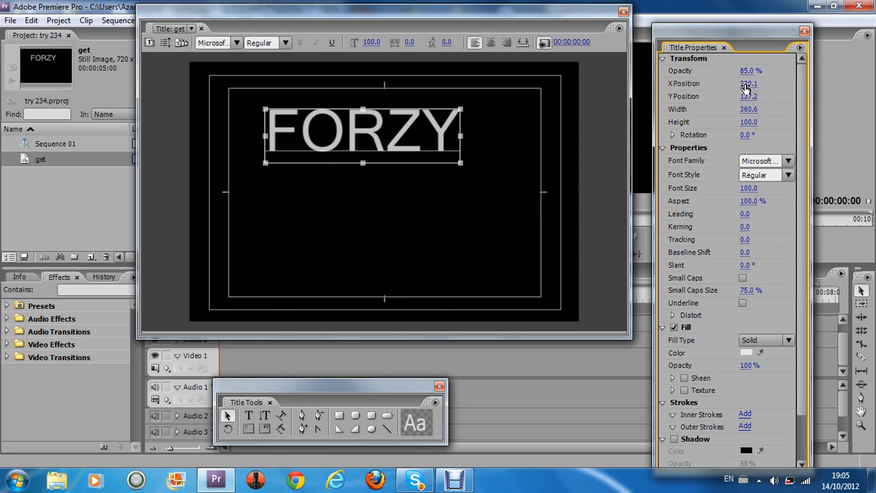
left_click_drag(745, 87, 746, 87)
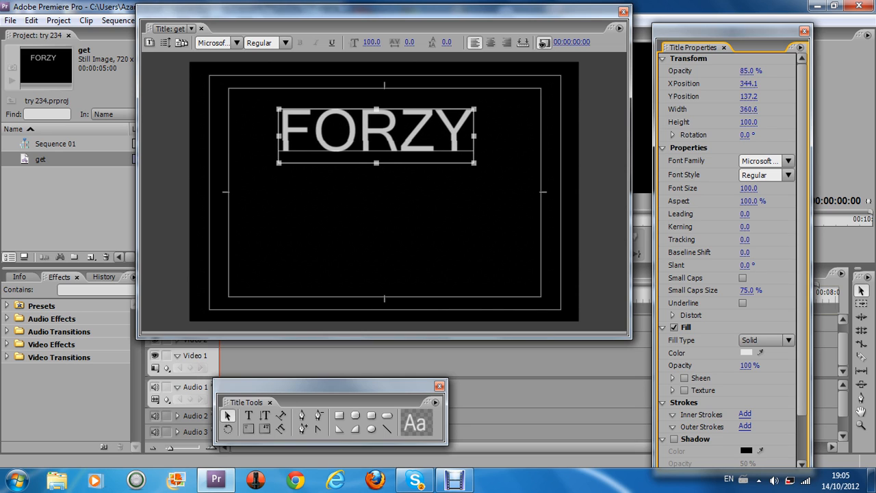
left_click_drag(747, 84, 765, 109)
left_click_drag(364, 140, 351, 140)
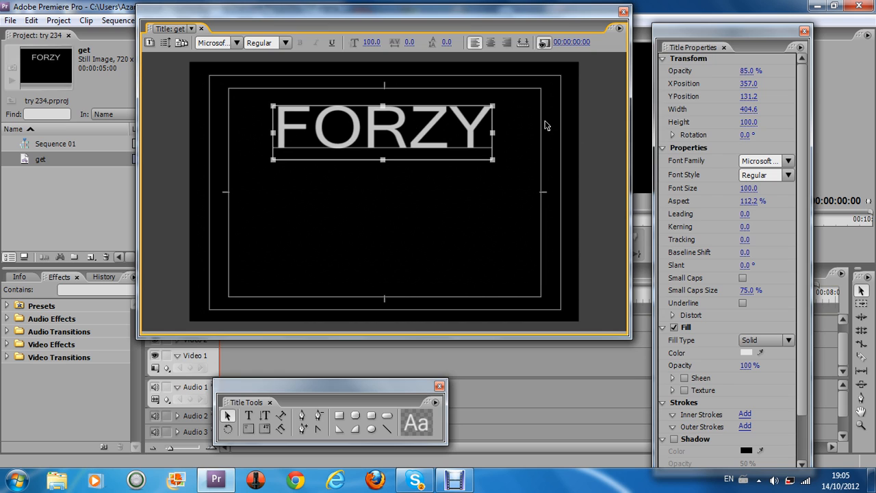
Set the FORZY text's height to 116, and its rotation first to 349° and finally back to 0°
left_click_drag(746, 125, 766, 136)
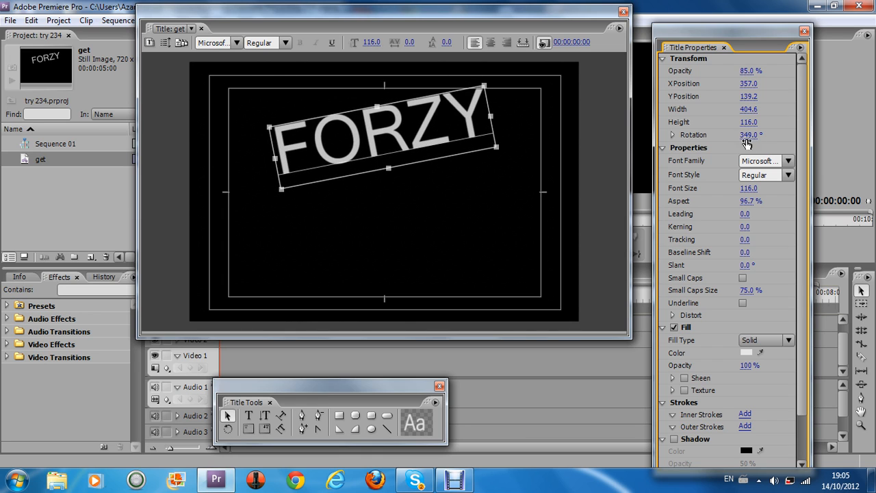
left_click(761, 134)
type("0")
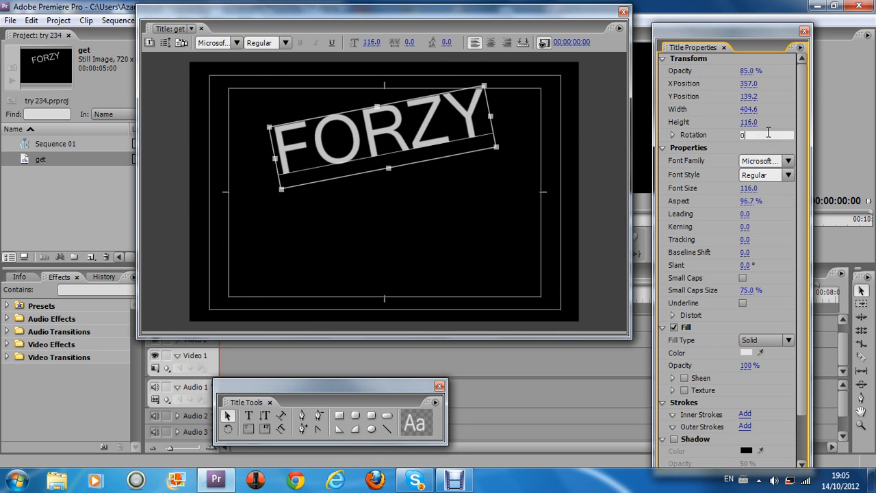
key("Return")
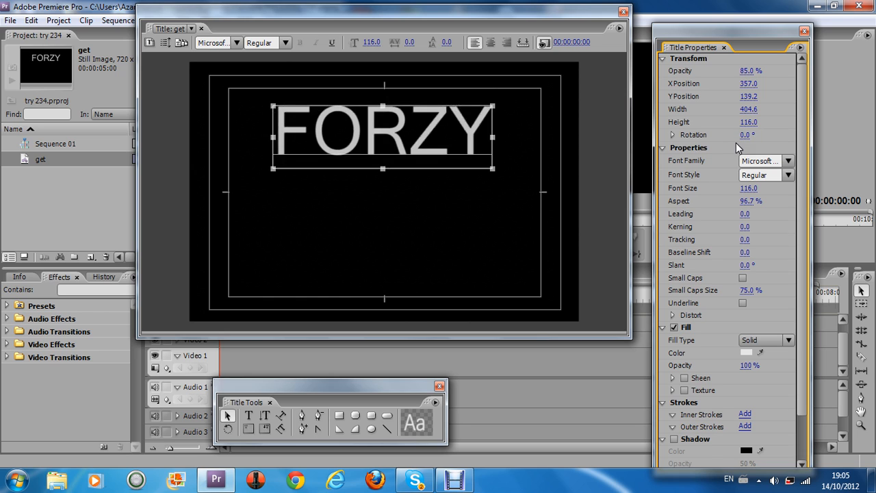
Browse the available font families for the FORZY text and change it to Kartika
left_click(789, 160)
scroll(786, 171, "down", 8)
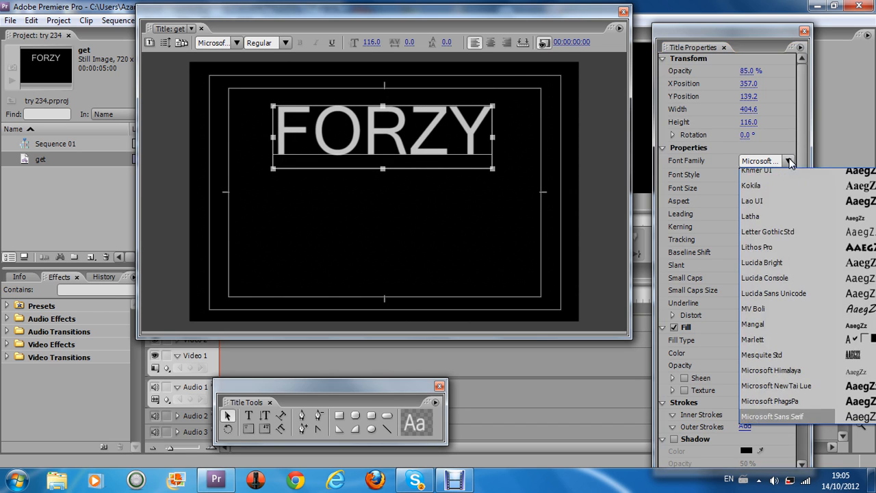
key("Up")
key("Up")
key("Up")
key("Up")
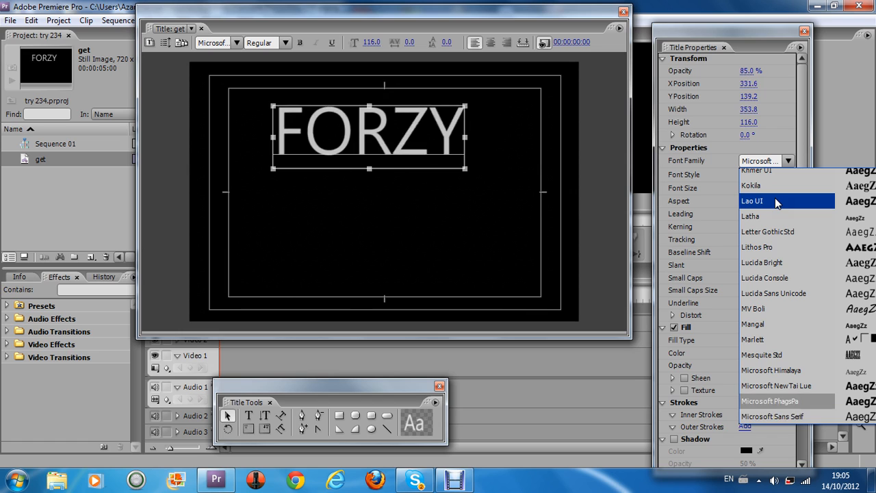
key("Up")
key("Up")
key("Up")
key("Up")
key("Up")
key("Up")
key("Up")
key("Up")
key("Up")
key("Up")
key("Up")
key("Up")
key("Up")
key("Up")
key("Up")
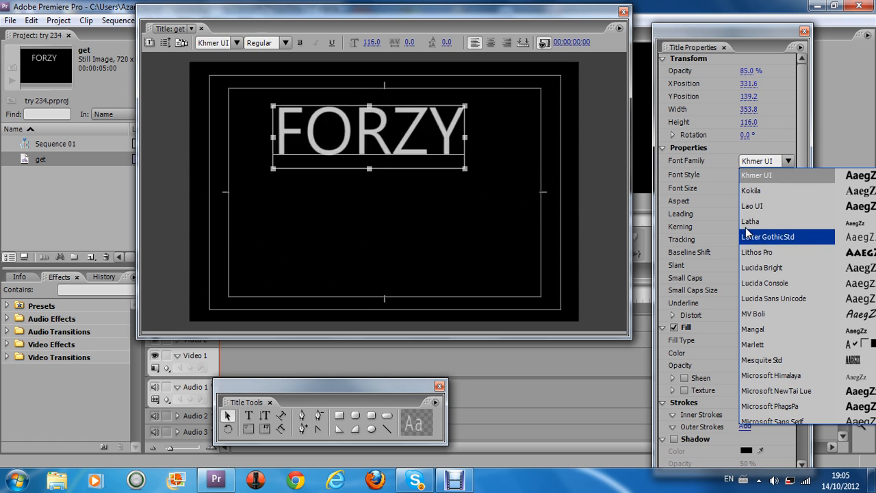
key("Up")
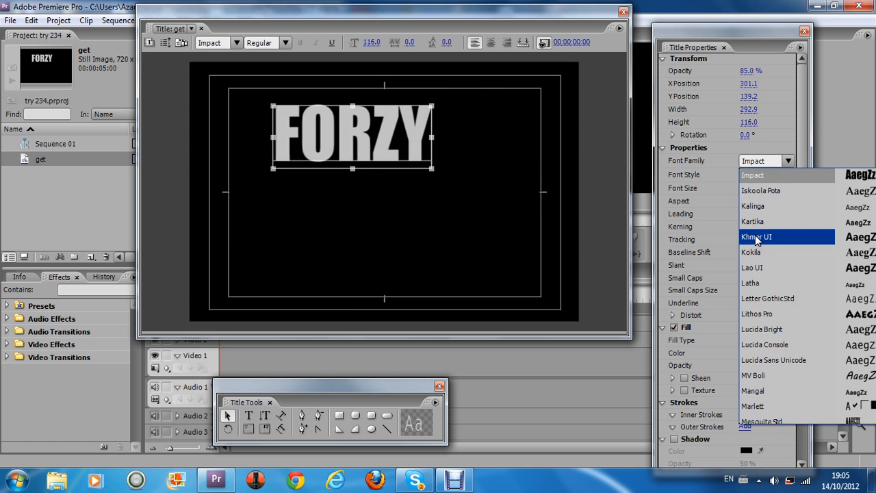
left_click(762, 226)
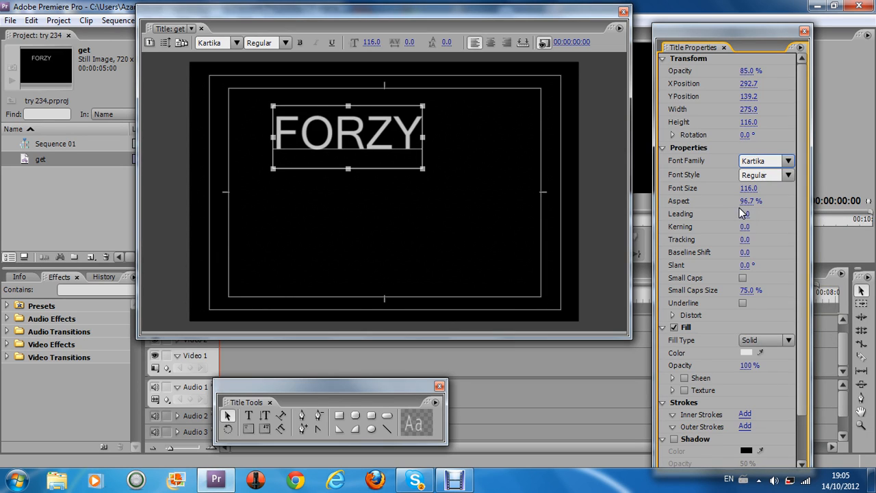
Try the Bold font style on the FORZY text and switch it back to Regular
left_click(788, 176)
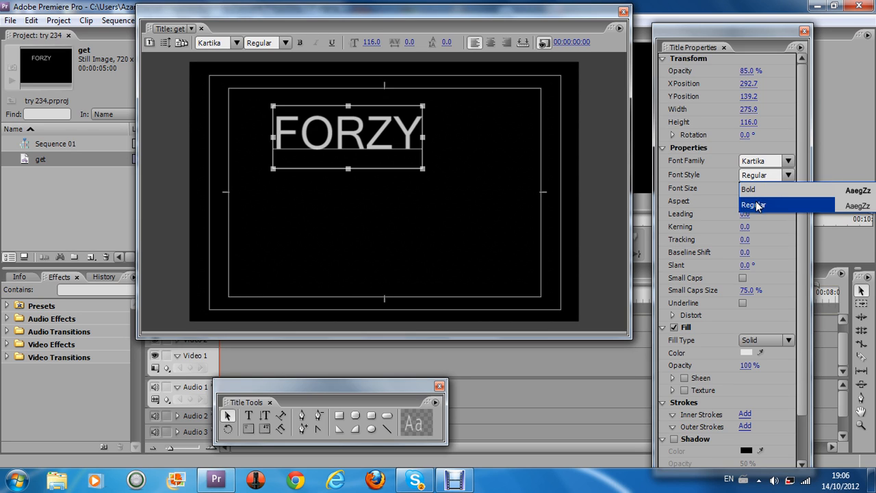
left_click(763, 191)
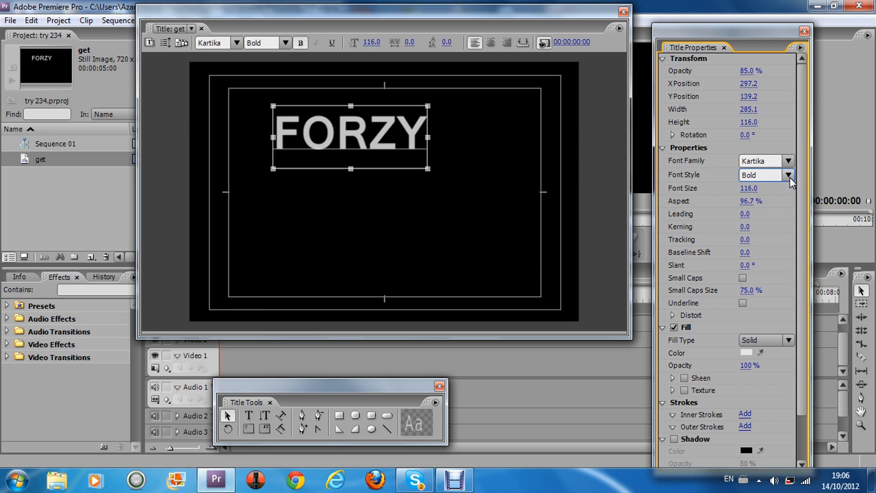
left_click(789, 177)
left_click(764, 202)
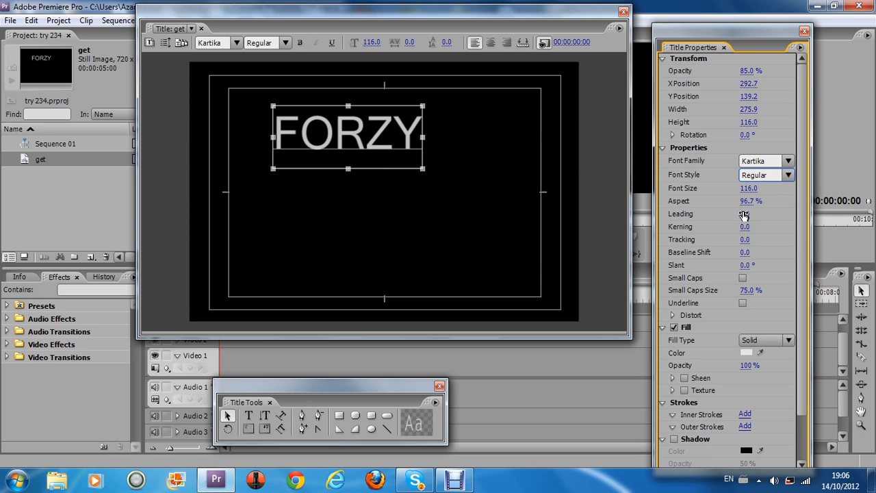
Set the FORZY text's leading to 52, kerning to 13 and tracking to 11, and move it down to X 377.0, Y 273.1
left_click_drag(742, 216, 746, 216)
left_click_drag(744, 214, 747, 214)
left_click_drag(743, 226, 754, 226)
left_click_drag(380, 136, 447, 145)
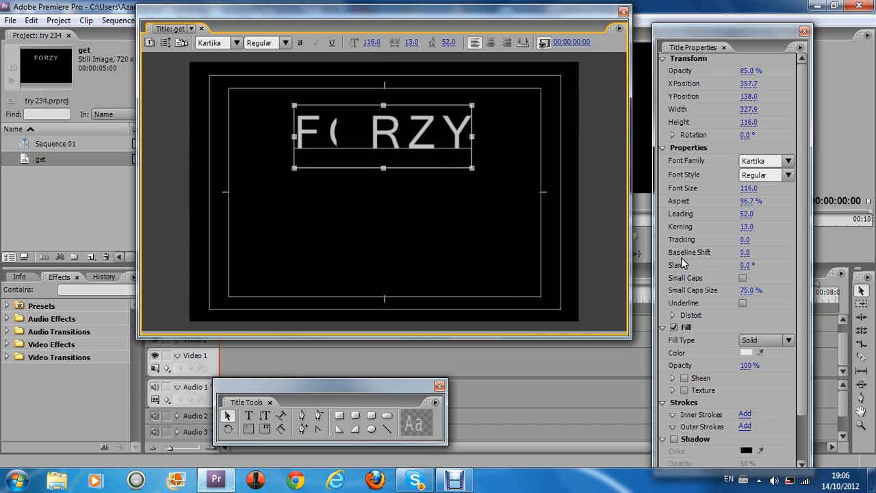
left_click_drag(740, 240, 763, 239)
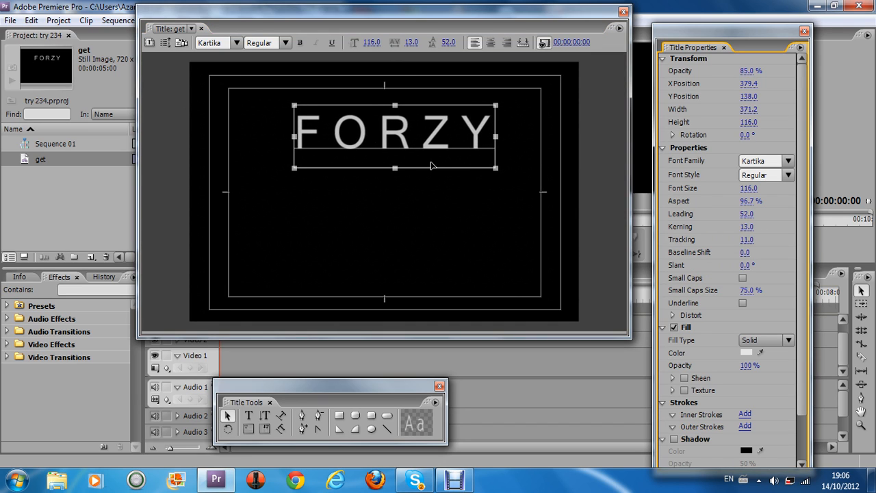
left_click_drag(372, 136, 369, 209)
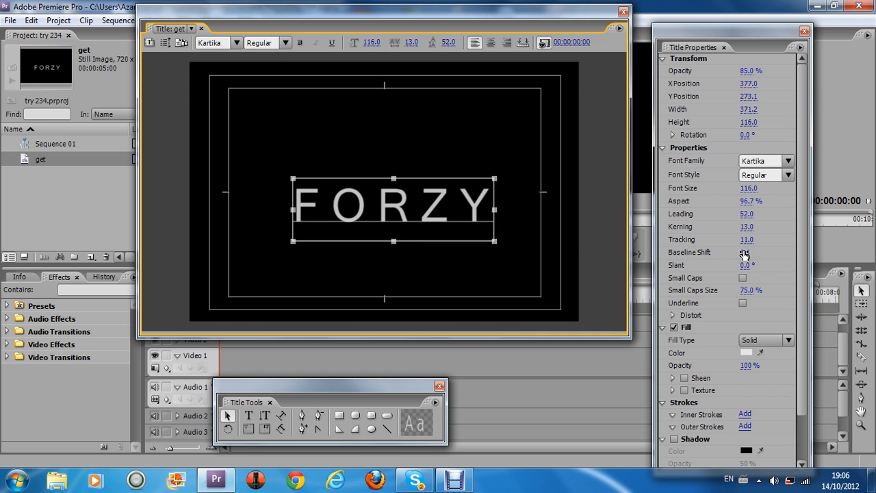
Set the FORZY text's baseline shift to 7, its slant to 22°, and its X and Y distortion to 10% each
left_click_drag(740, 252, 787, 265)
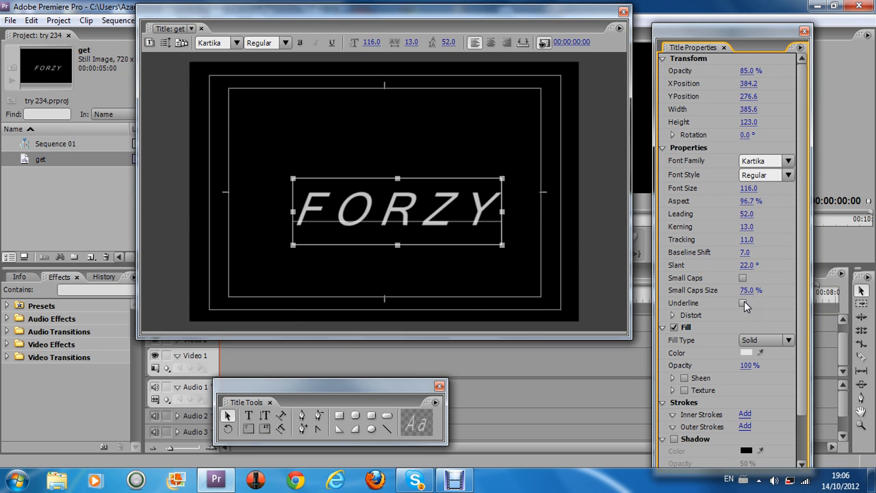
left_click_drag(746, 293, 741, 293)
left_click(672, 315)
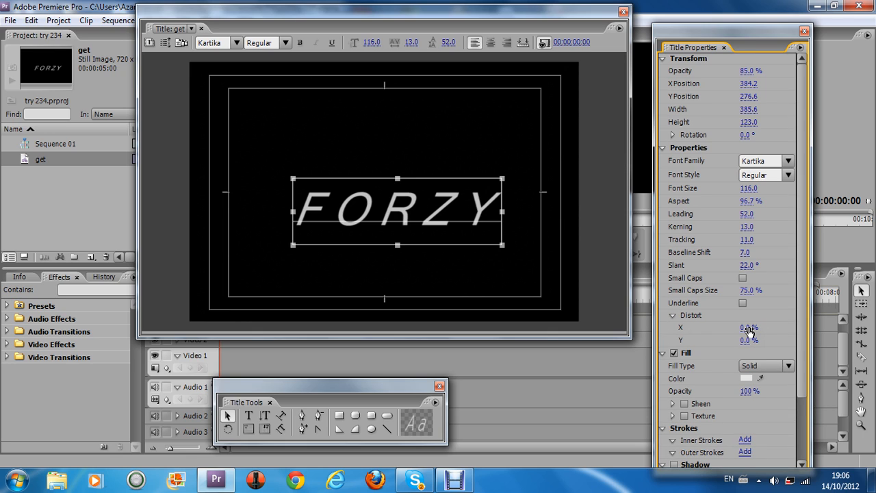
mouse_move(745, 330)
left_mouse_down()
mouse_move(800, 332)
mouse_move(767, 327)
mouse_move(752, 343)
mouse_move(760, 343)
mouse_move(742, 340)
left_mouse_up()
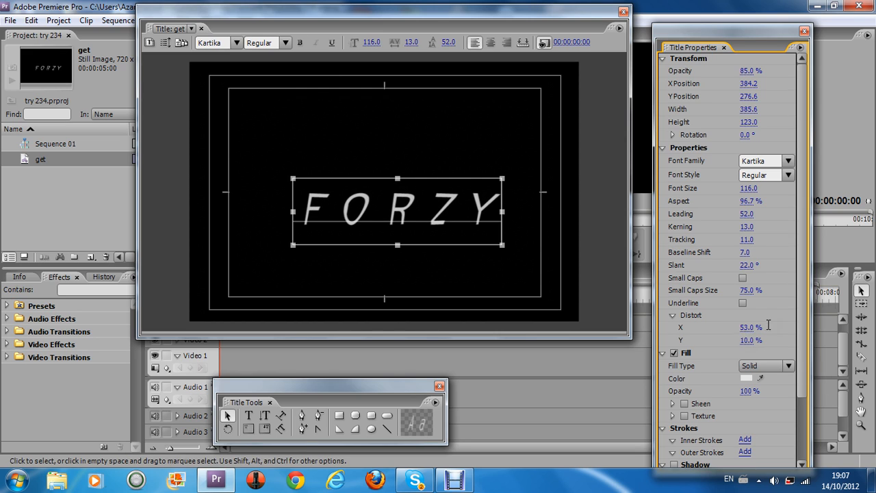
left_click(767, 325)
type("10")
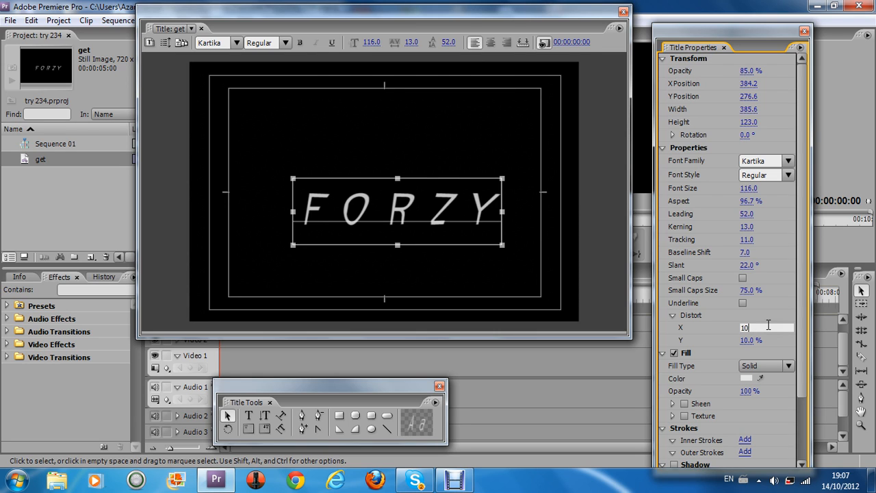
key("Return")
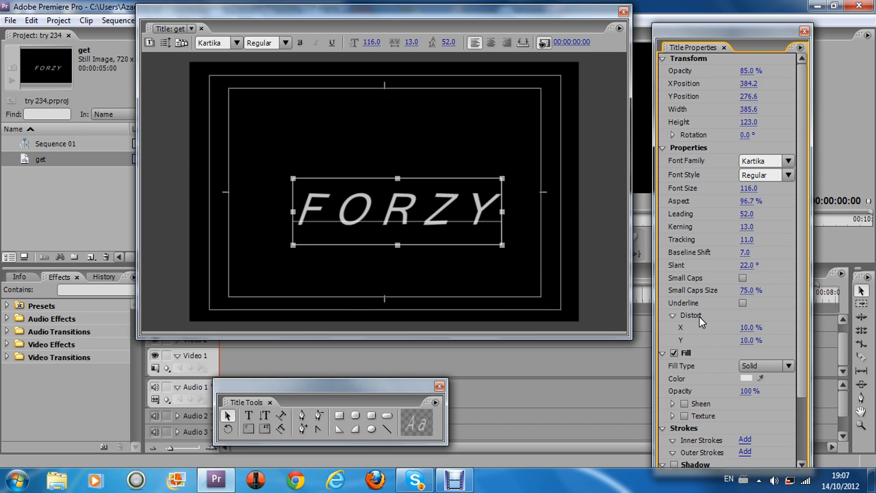
Change the FORZY text's fill type from Solid to Radial Gradient
left_click_drag(800, 364, 801, 412)
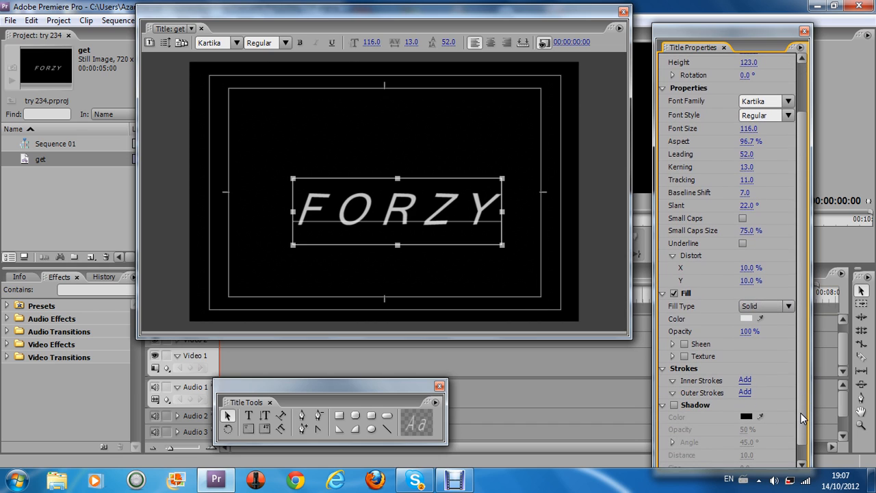
left_click(793, 306)
left_click(793, 306)
left_click(789, 307)
left_click(779, 350)
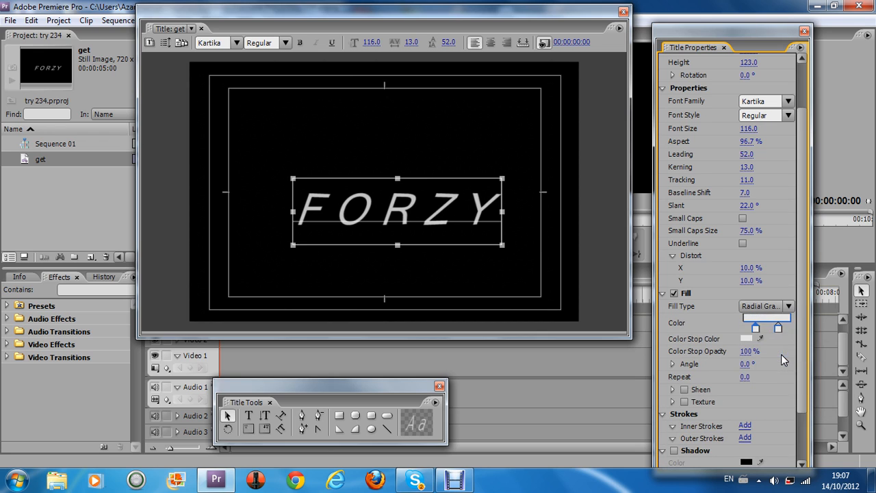
Set the radial gradient's first color stop to red (FF0000) and its second color stop to dark green
double_click(755, 328)
left_click_drag(407, 282, 504, 343)
left_click(571, 169)
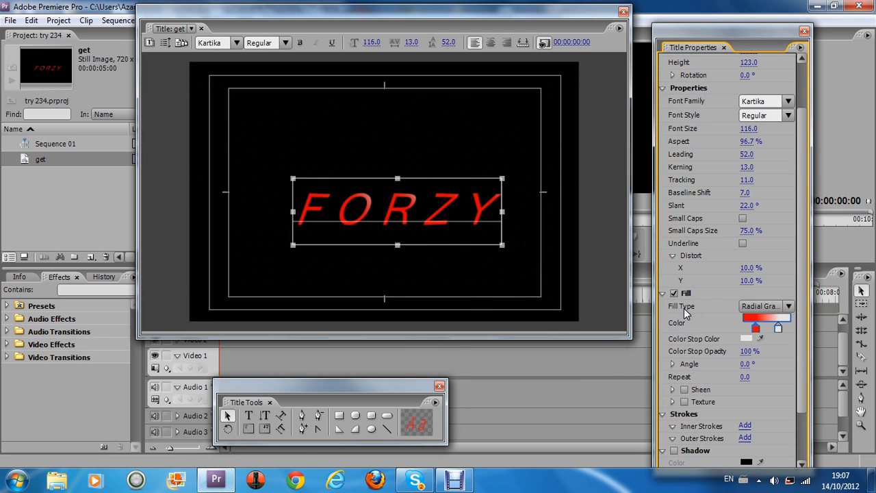
double_click(778, 328)
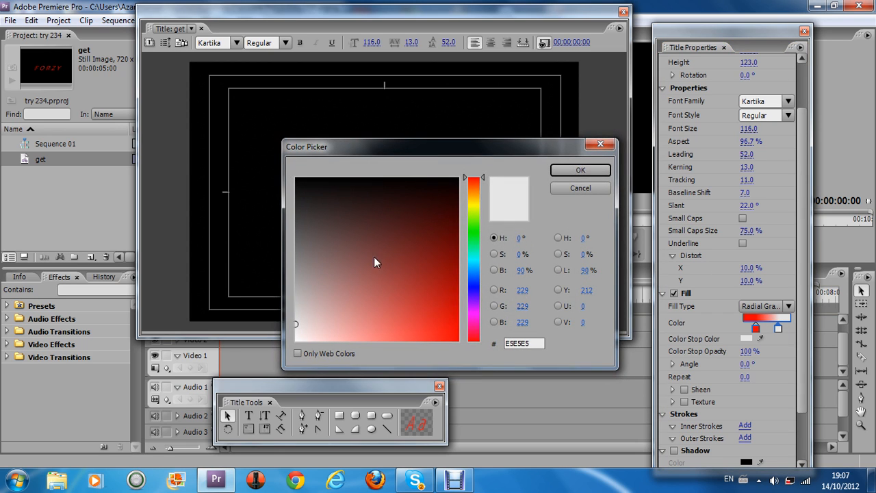
left_click(473, 235)
left_click_drag(449, 248, 451, 253)
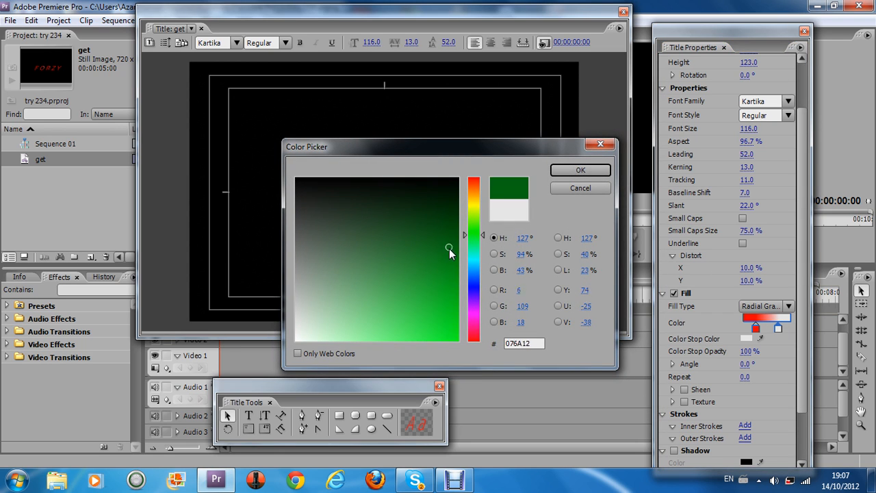
left_click(589, 170)
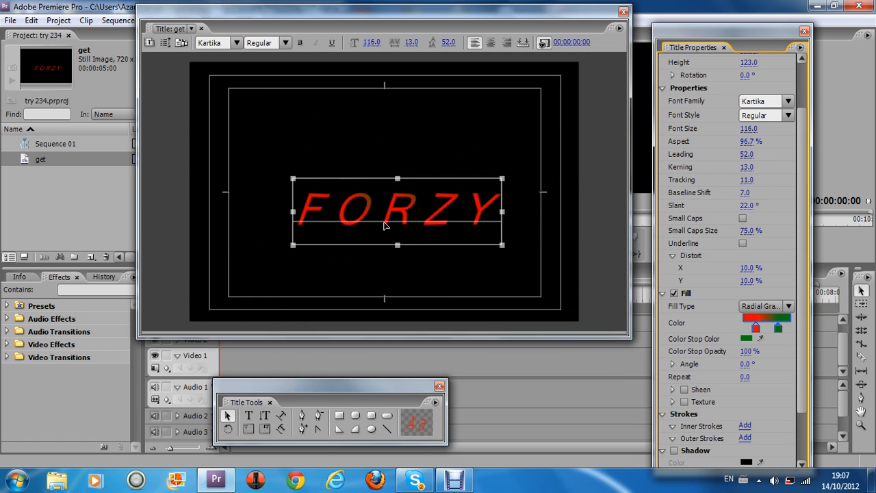
double_click(768, 315)
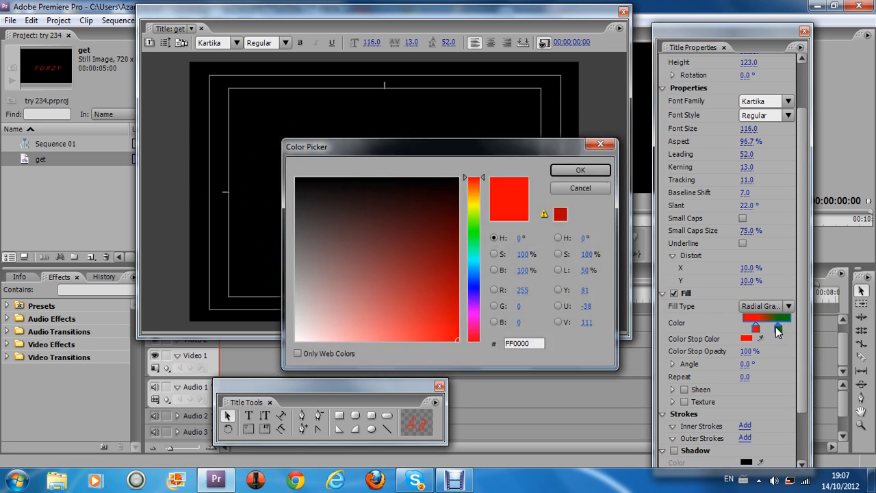
left_click(580, 171)
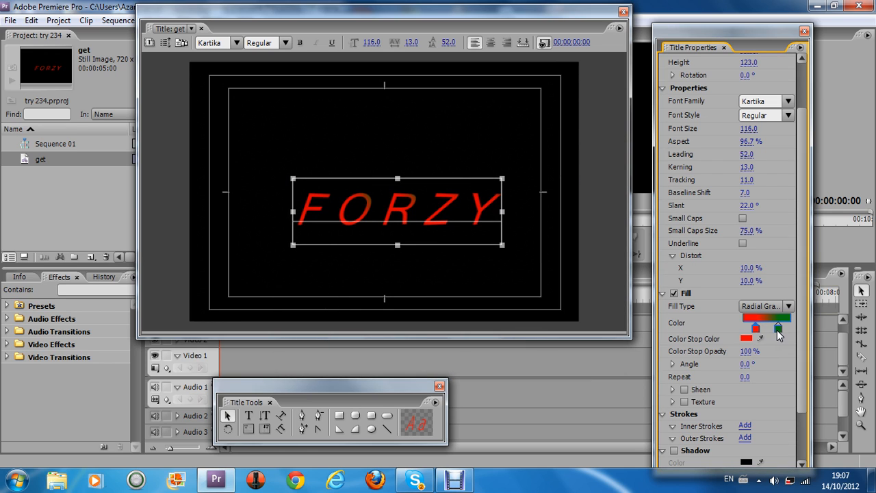
Move the green color stop close beside the red one and set its opacity to 44%
left_click_drag(777, 329, 760, 327)
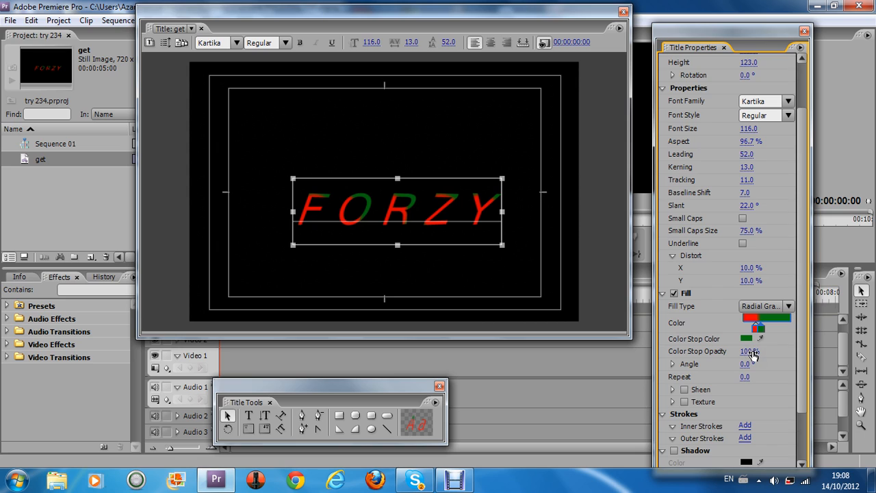
left_click_drag(754, 354, 766, 352)
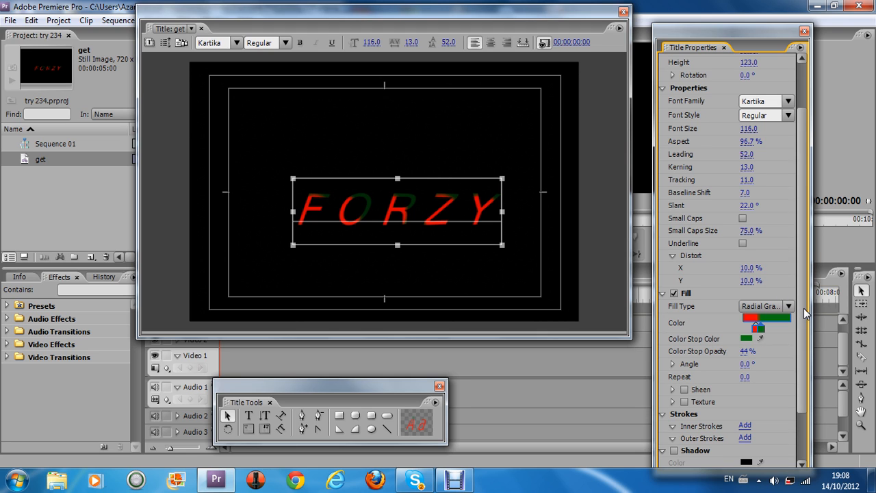
Set the gradient fill's angle first to 44° and finally to 352°
left_click_drag(803, 308, 801, 370)
left_click_drag(747, 301, 761, 300)
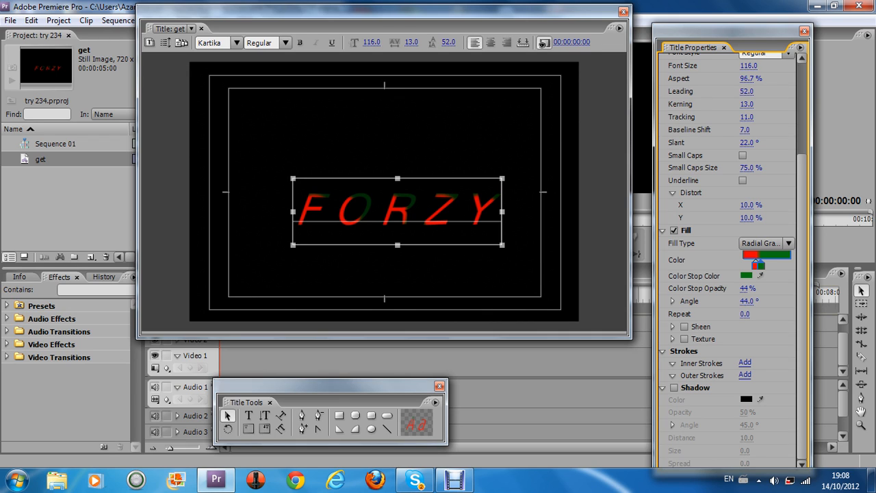
left_click_drag(761, 301, 739, 314)
Enable a fill texture on the FORZY text, using the image 1080_abstract_bkg2, and dismiss the battery notification
left_click(672, 340)
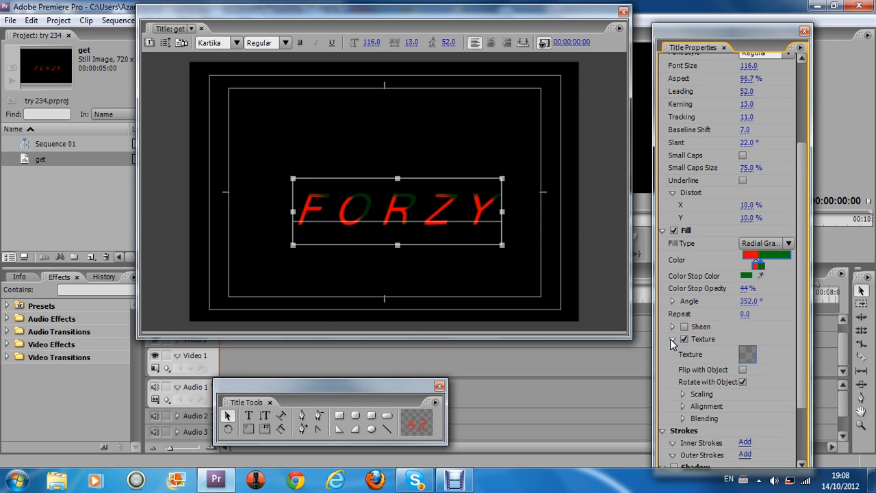
left_click(746, 353)
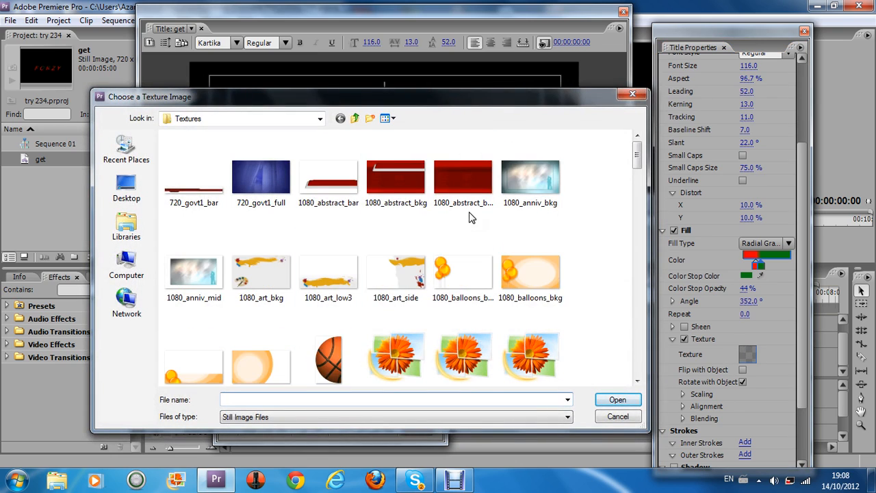
mouse_move(637, 156)
left_mouse_down()
mouse_move(641, 301)
mouse_move(636, 158)
left_mouse_up()
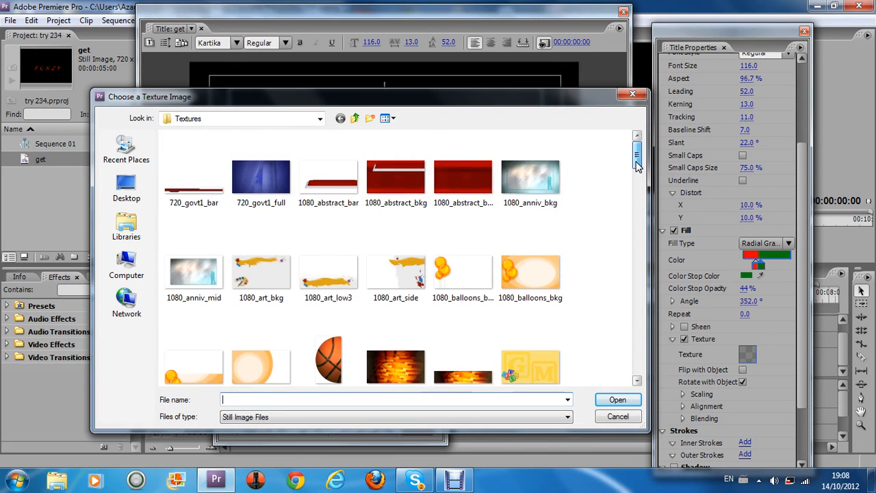
left_click(462, 197)
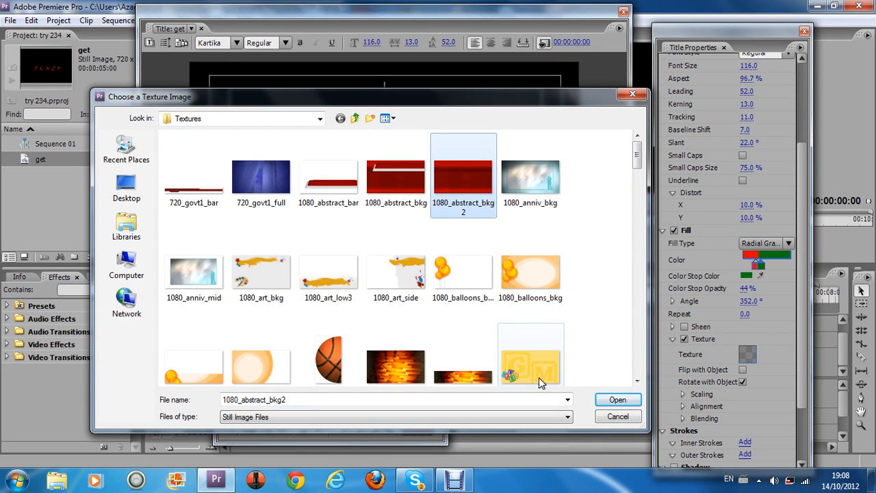
left_click(604, 401)
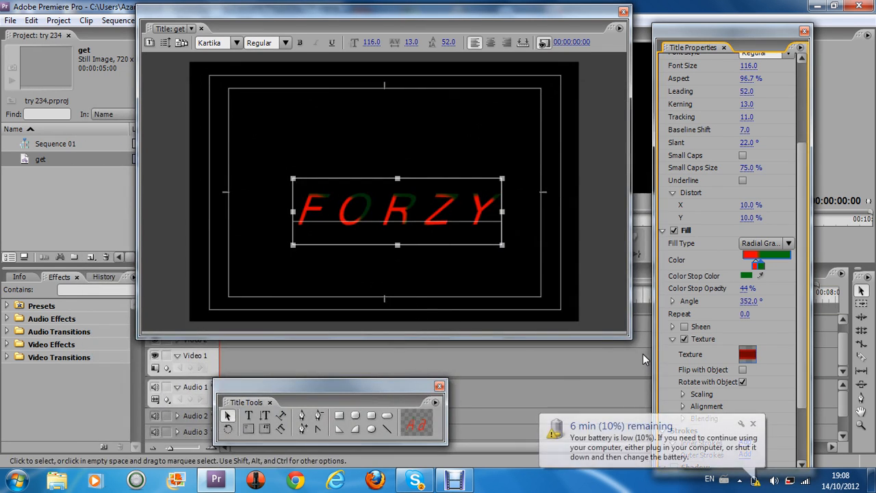
left_click(752, 424)
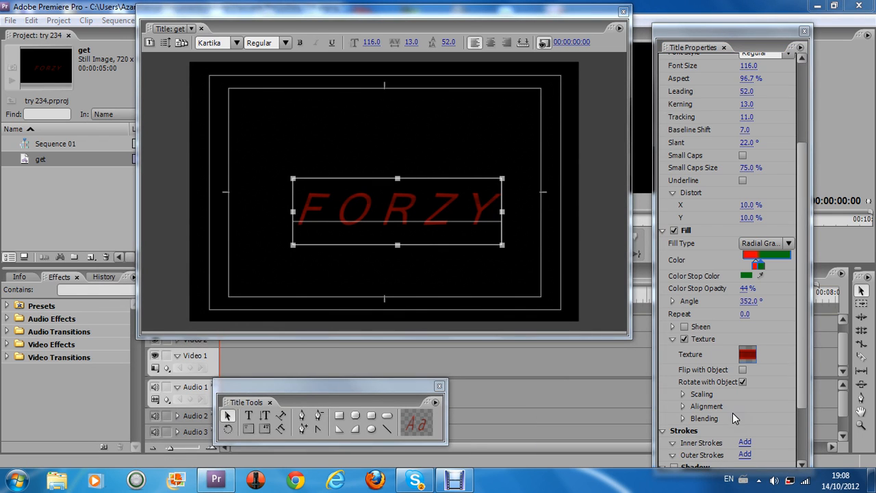
Show the scaling options of the FORZY text's fill texture
left_click_drag(803, 397, 804, 453)
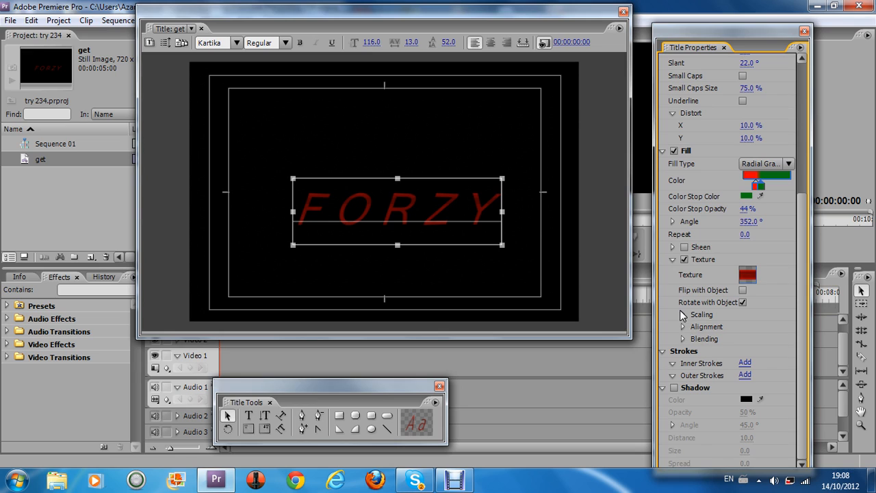
left_click(682, 314)
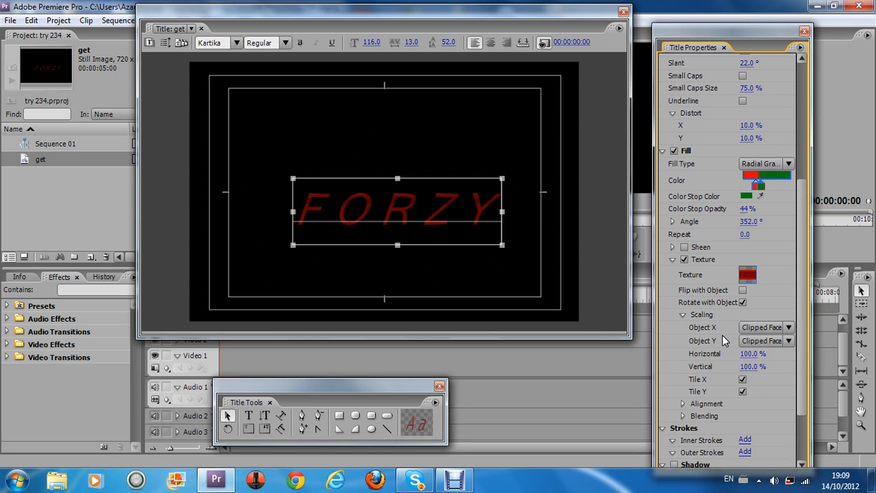
Adjust the horizontal scaling of the FORZY text's fill texture and collapse its scaling options
left_click_drag(751, 353, 758, 353)
left_click(681, 314)
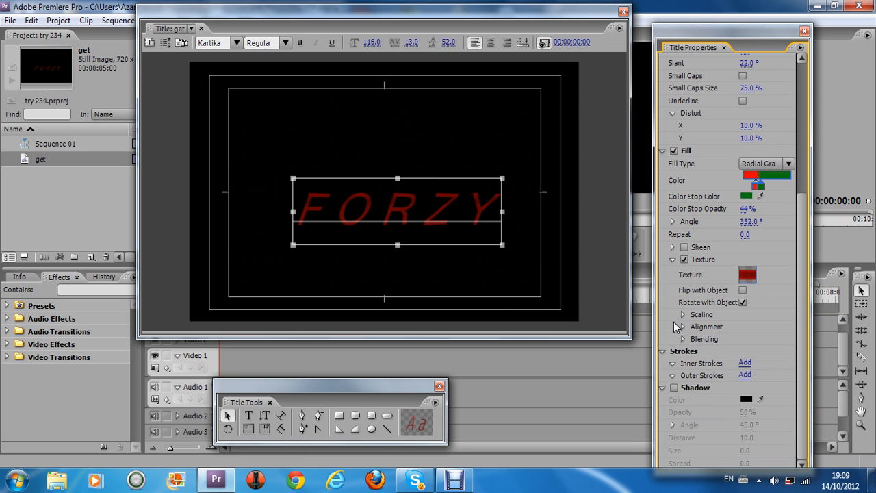
Add a white shadow to the FORZY text with 53% opacity, distance 20, size 16 and spread 26
left_click(672, 387)
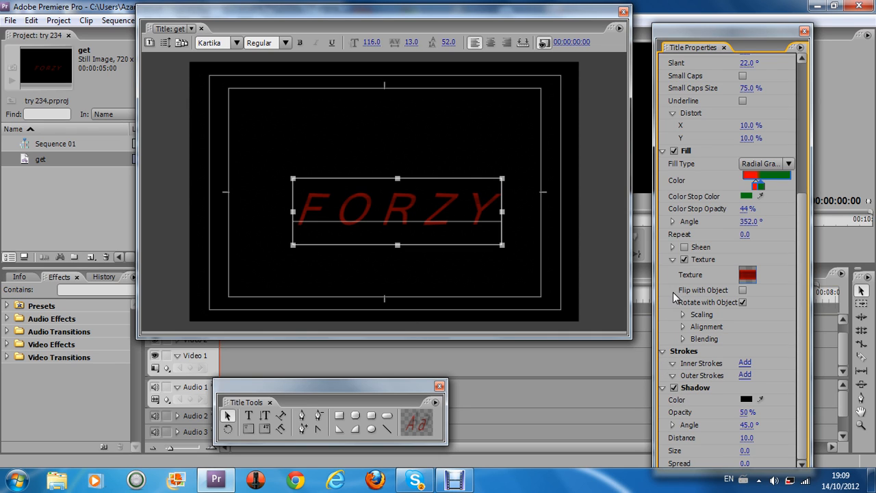
left_click_drag(742, 411, 765, 414)
left_click(746, 399)
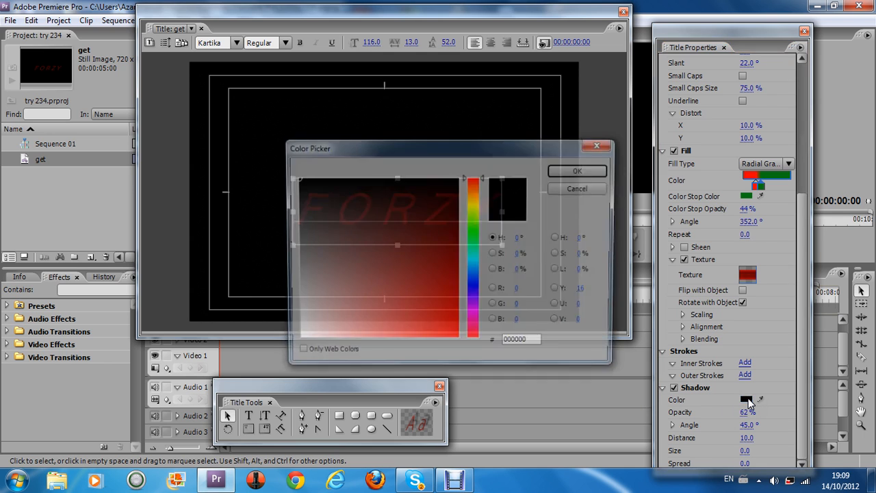
left_click_drag(309, 318, 295, 340)
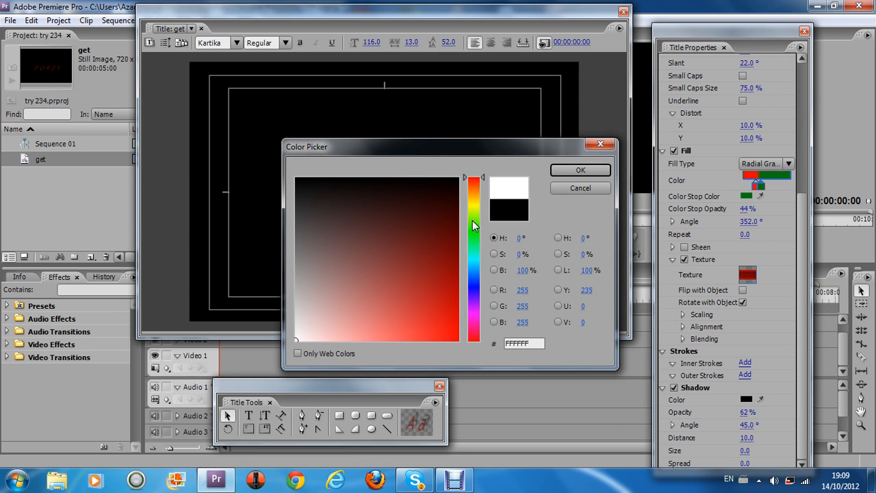
left_click(554, 171)
left_click_drag(745, 412, 767, 463)
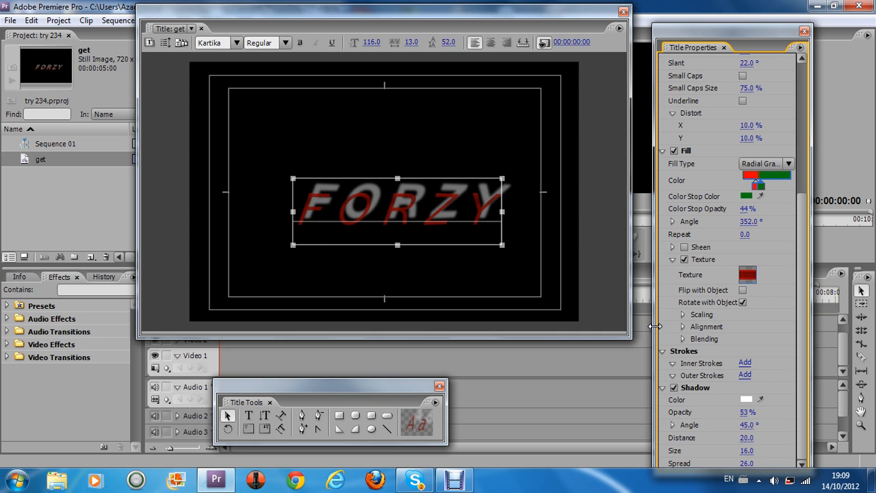
Add a sheen to the FORZY text's fill with size 41, angle 15° and offset 42
left_click(684, 247)
left_click(672, 247)
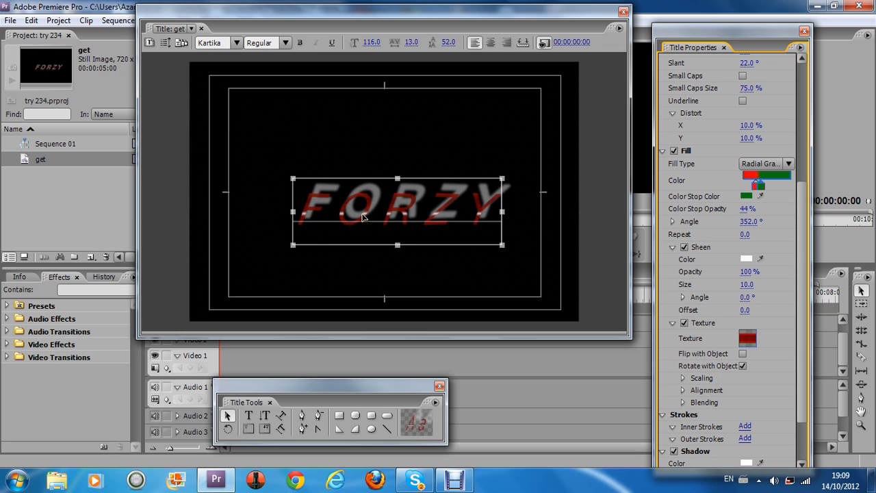
left_click_drag(738, 290, 747, 291)
left_click_drag(747, 284, 769, 313)
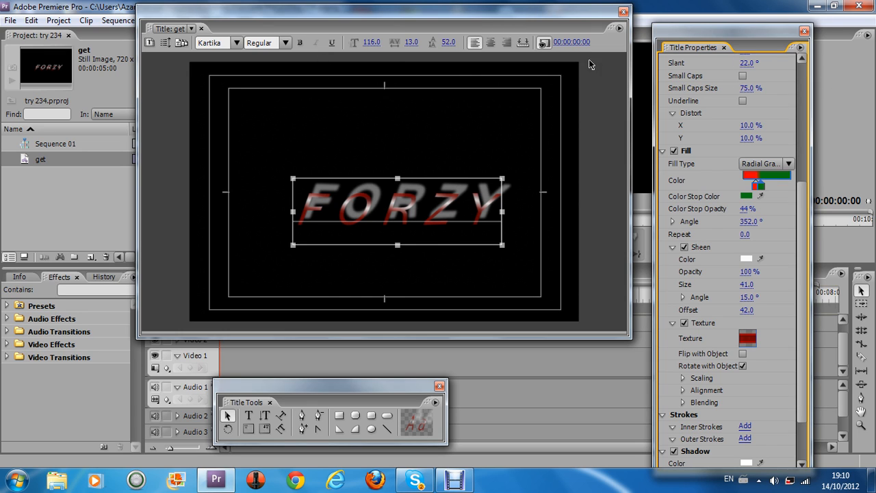
Close the title properties and move the FORZY text slightly left to the horizontal centre of the frame
left_click(804, 31)
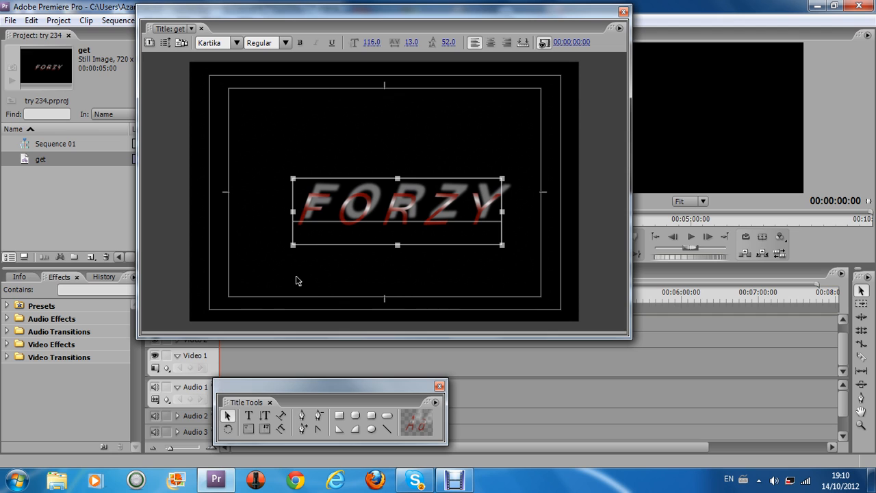
left_click(399, 210)
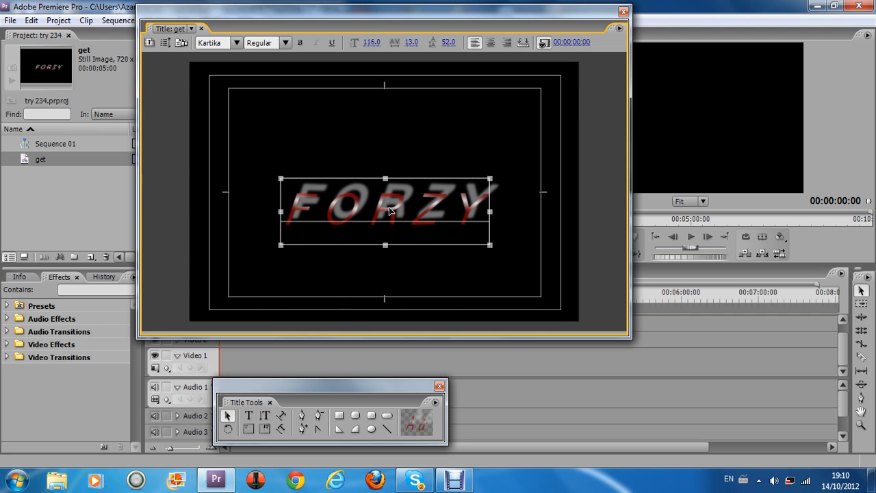